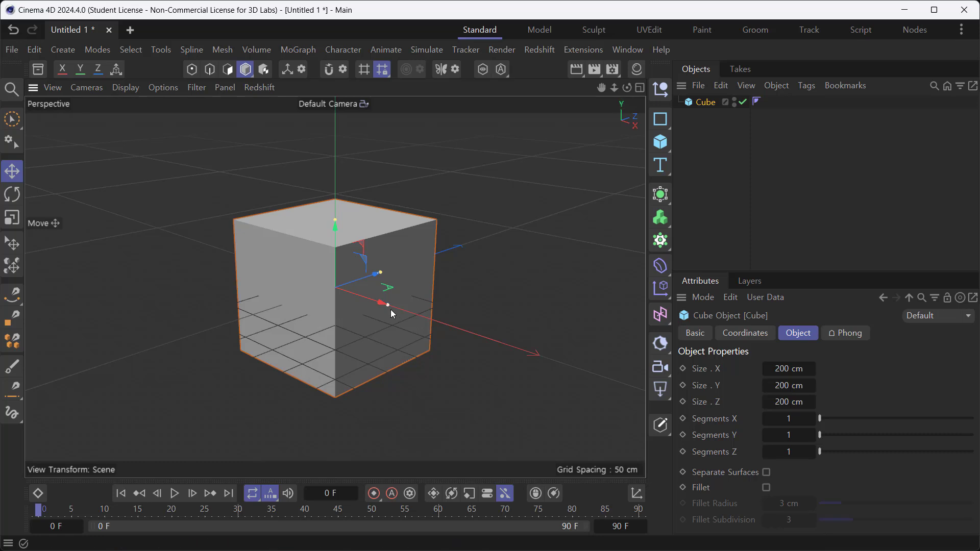
- Stretch the cube along its X axis to about 1164 cm to form a long step
drag(390, 305, 591, 402)
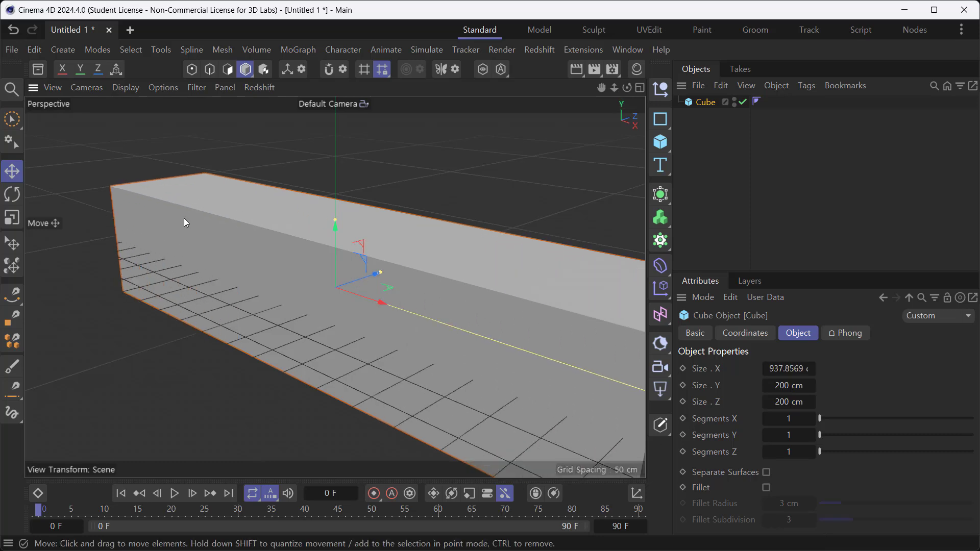
scroll(402, 311, down, 5)
alt+middle_drag(372, 344, 278, 310)
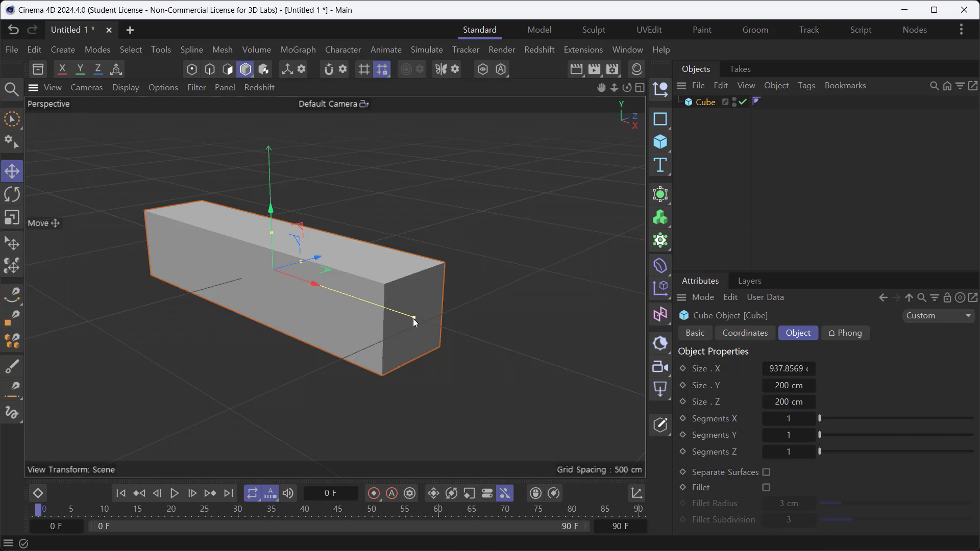
drag(412, 318, 455, 339)
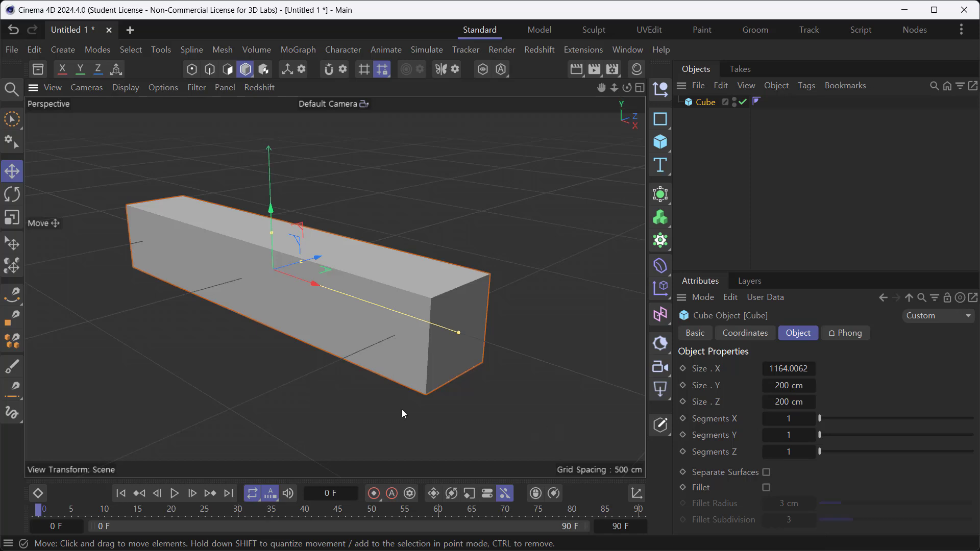
- Set the cube's X, Y and Z scale to 0 and keyframe the scale at frame 0
click(738, 341)
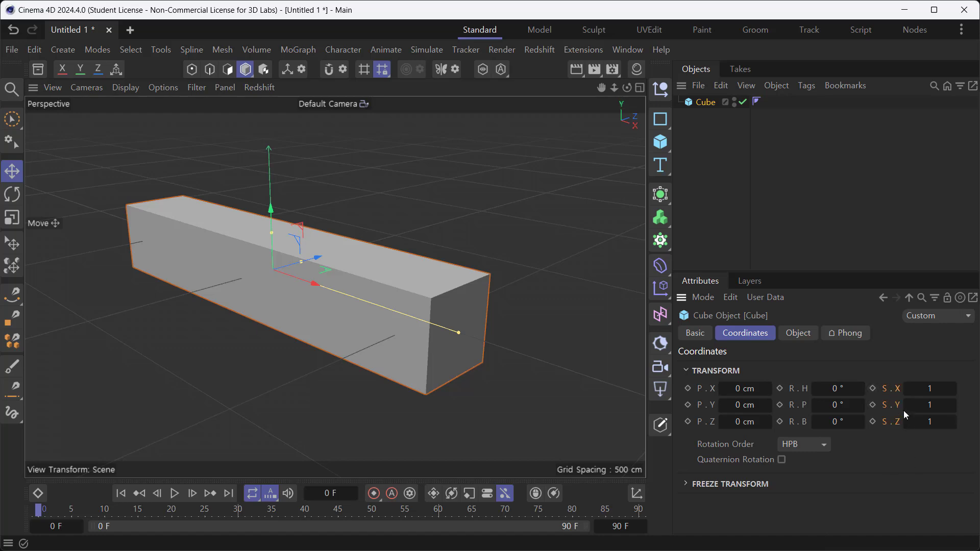
click(930, 389)
text(0)
key(Return)
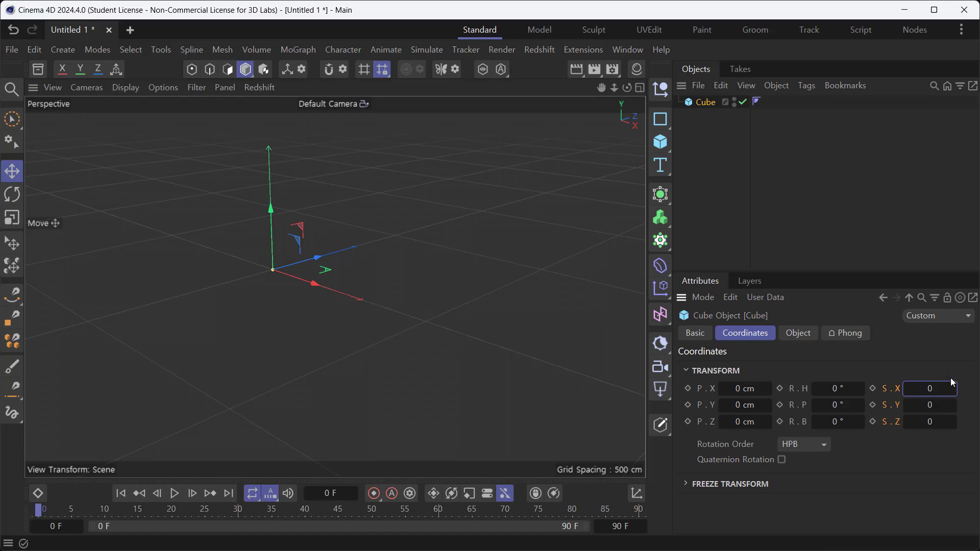
click(874, 389)
- At frame 30, set the cube's X, Y and Z scale to 1 and keyframe it
drag(190, 540, 239, 548)
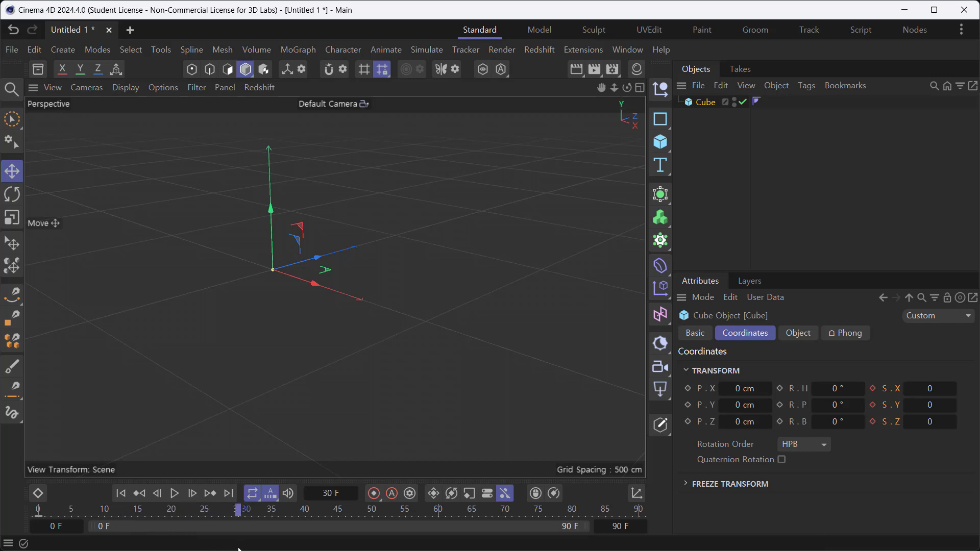
double_click(932, 390)
text(1)
key(Return)
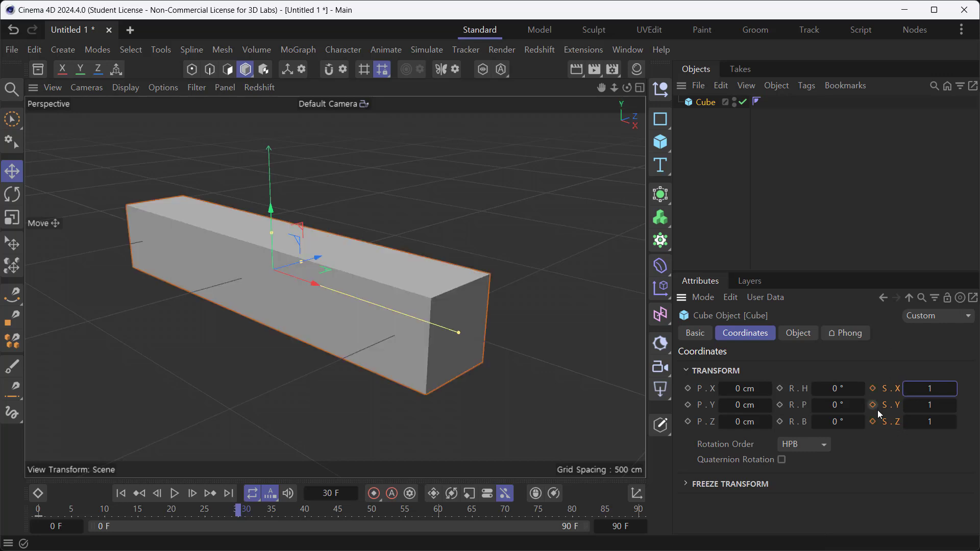
click(874, 389)
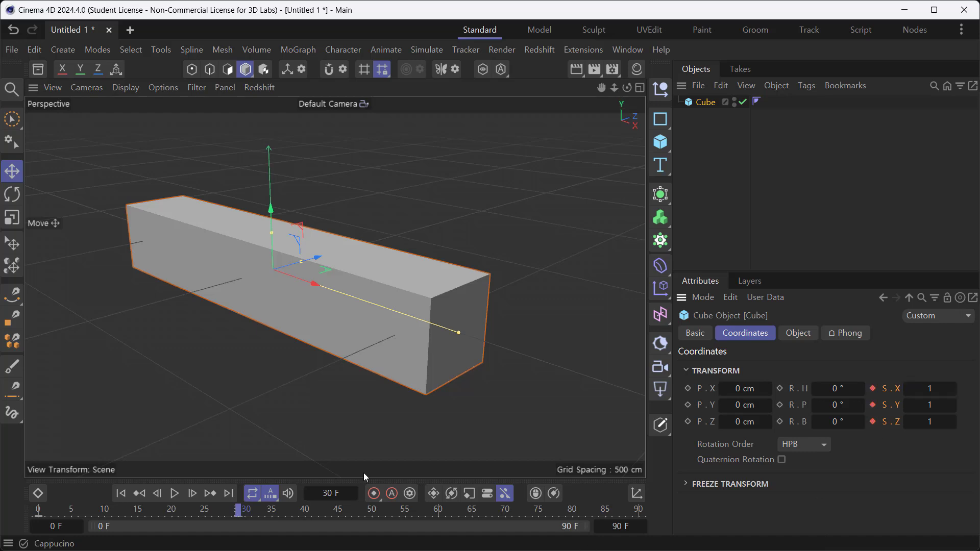
- In the Right view, make five diagonally rising copies of the cube as stairs, the last at about Y 931 cm, Z 926 cm
drag(238, 509, 264, 541)
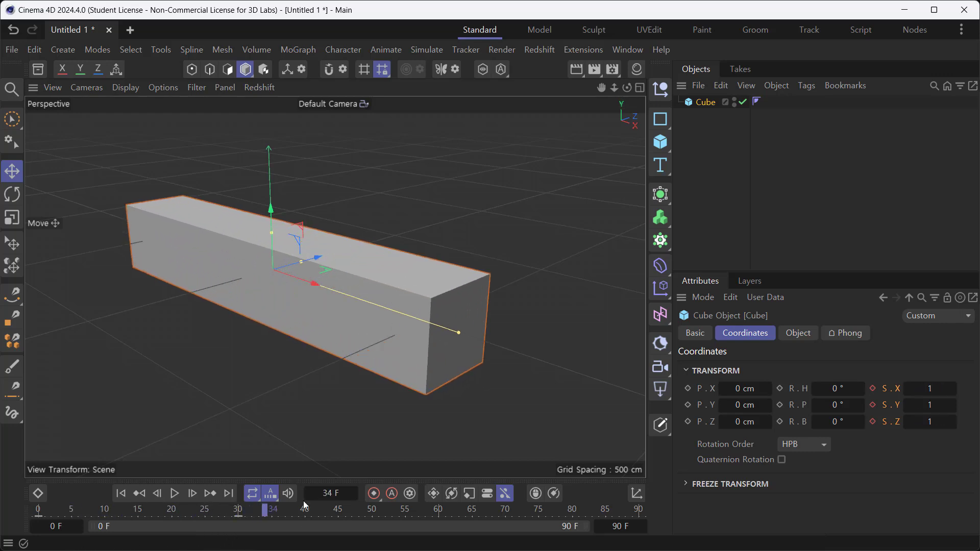
middle_click(487, 367)
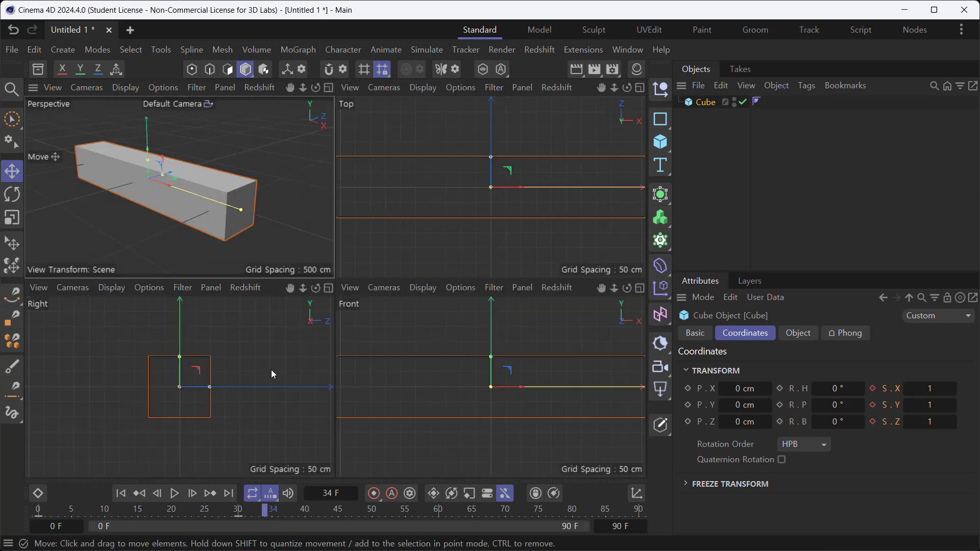
middle_click(258, 357)
scroll(398, 306, down, 5)
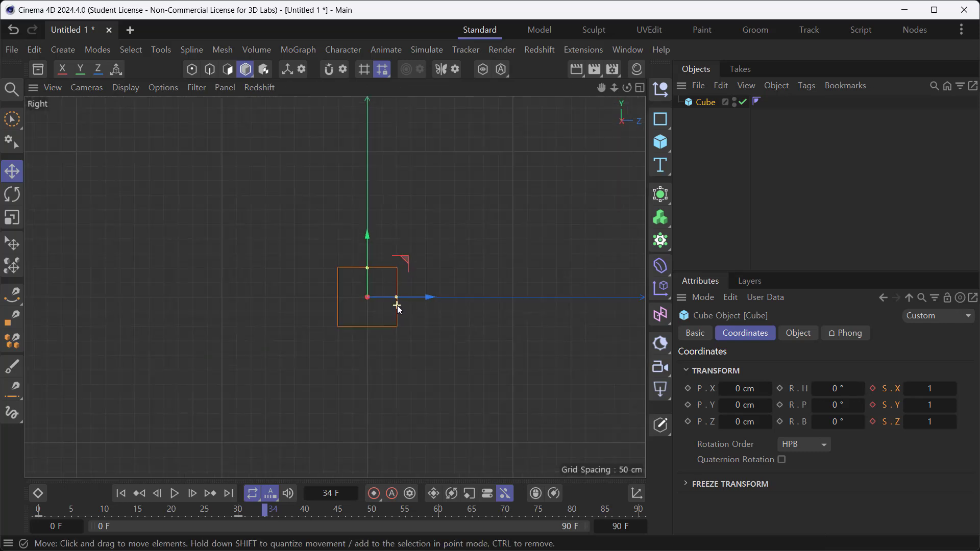
scroll(397, 305, down, 3)
alt+middle_drag(398, 306, 209, 383)
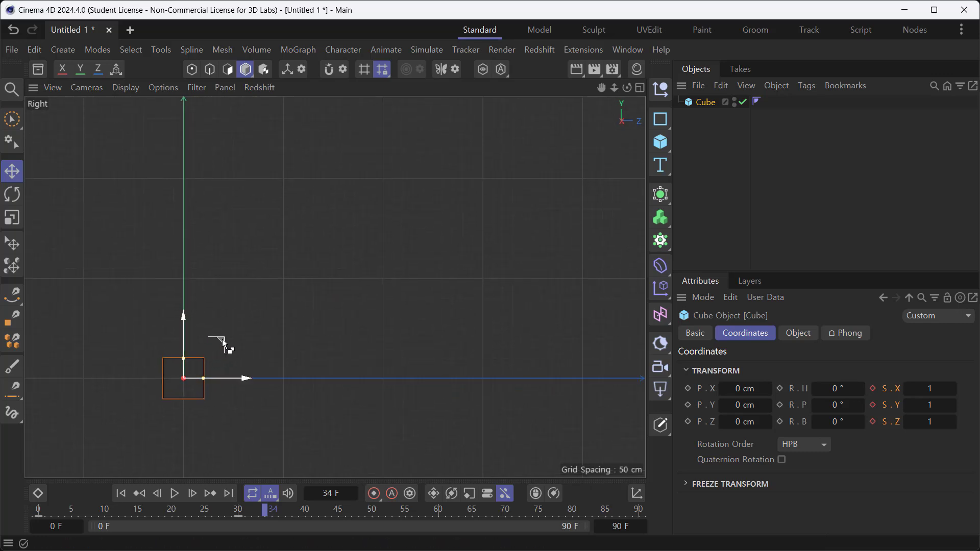
ctrl+drag(223, 341, 406, 152)
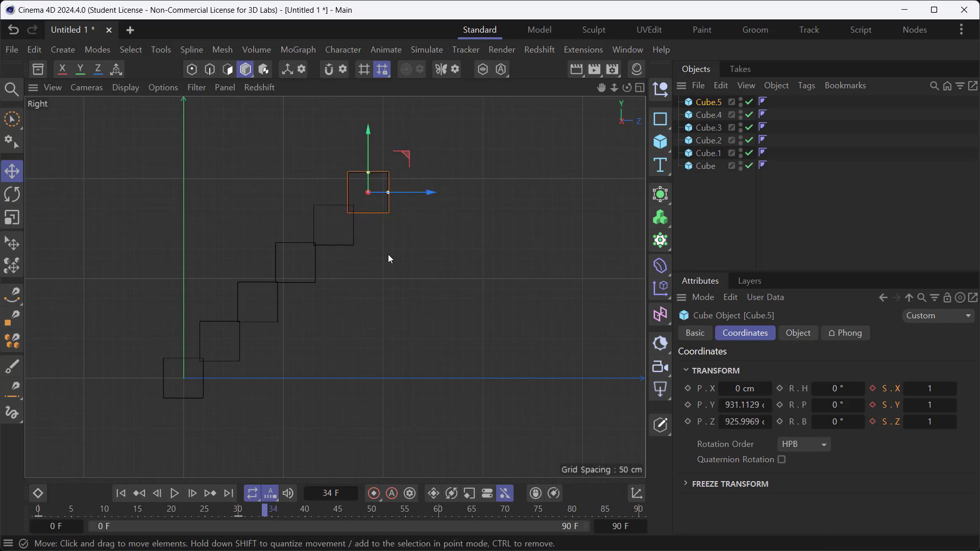
- Inspect the staircase in the perspective view and scrub the animation to frame 60
middle_click(402, 317)
middle_click(291, 228)
scroll(535, 336, up, 3)
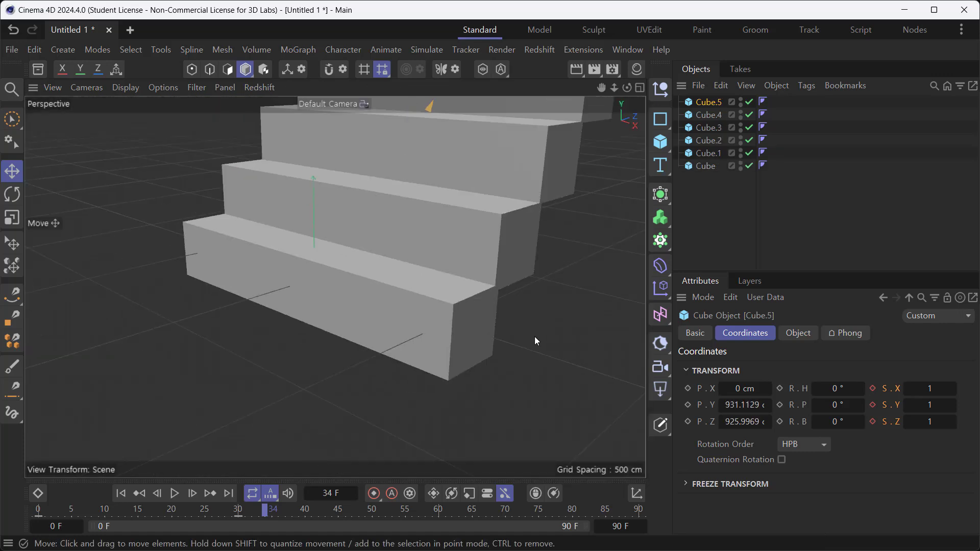
scroll(522, 338, down, 2)
alt+middle_drag(510, 303, 291, 304)
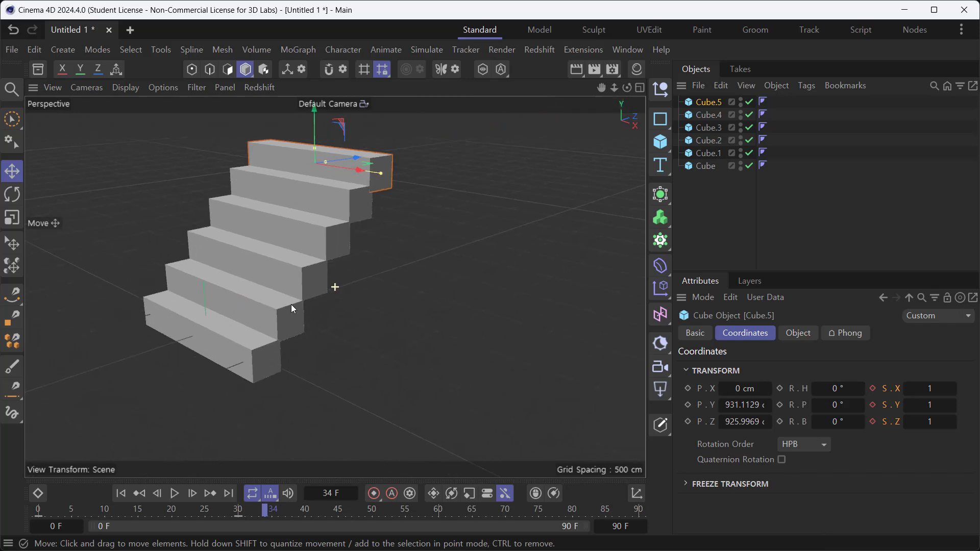
drag(268, 518, 437, 510)
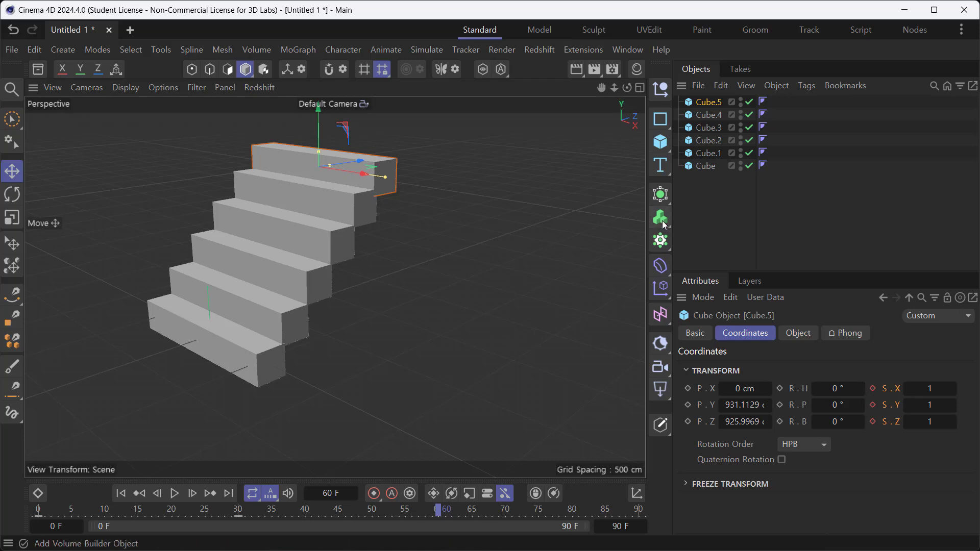
- Open the dope sheet timeline in an enlarged floating window and shorten all cubes' scale animation to frames 0–10
click(630, 52)
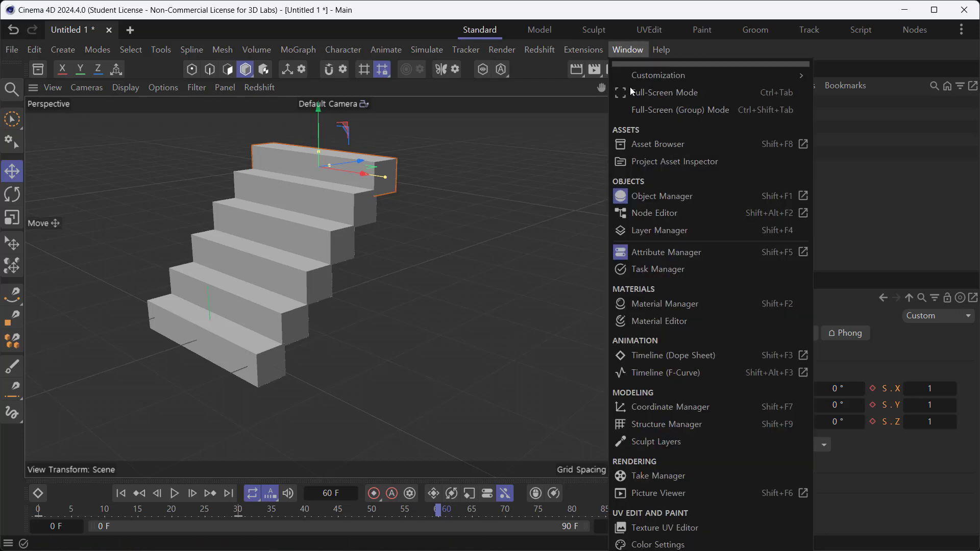
click(805, 358)
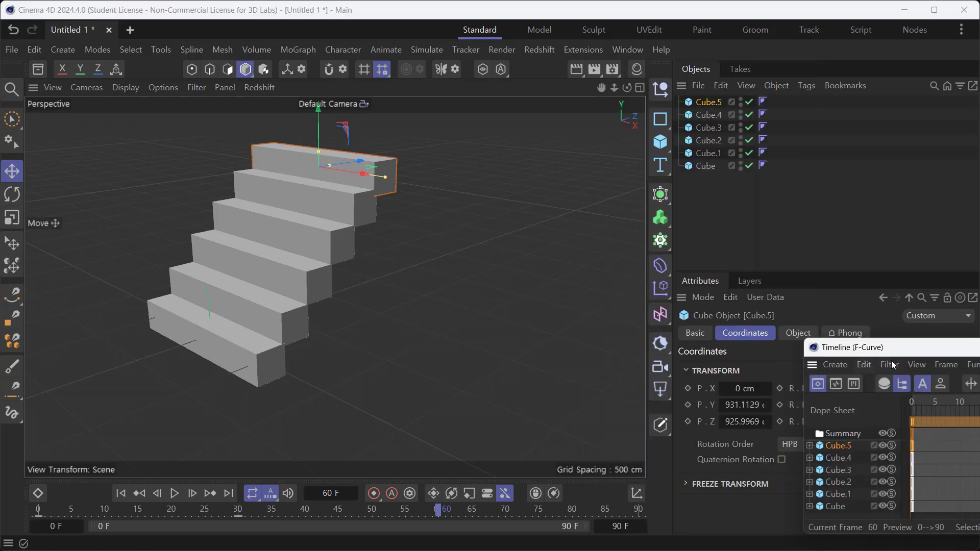
drag(902, 353, 368, 135)
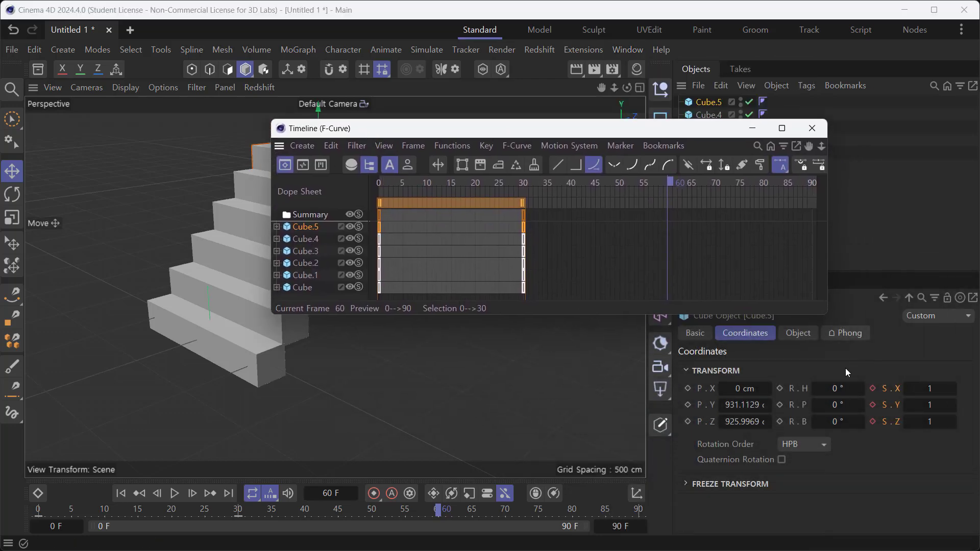
drag(827, 314, 955, 470)
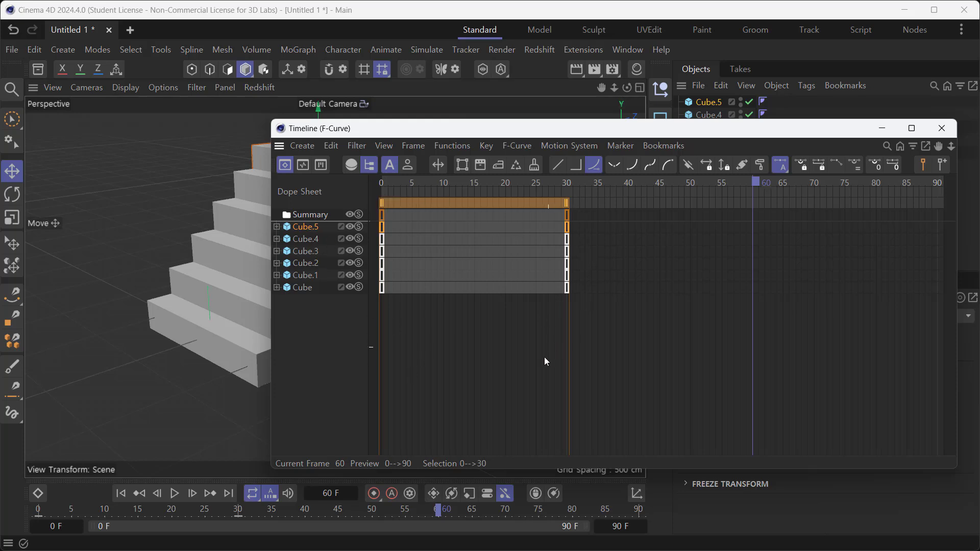
drag(633, 366, 369, 205)
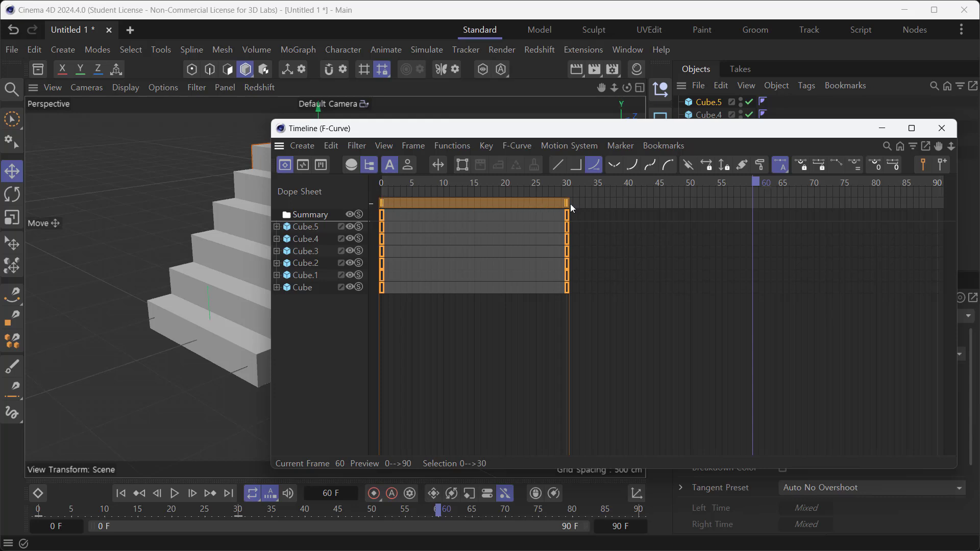
drag(568, 204, 446, 210)
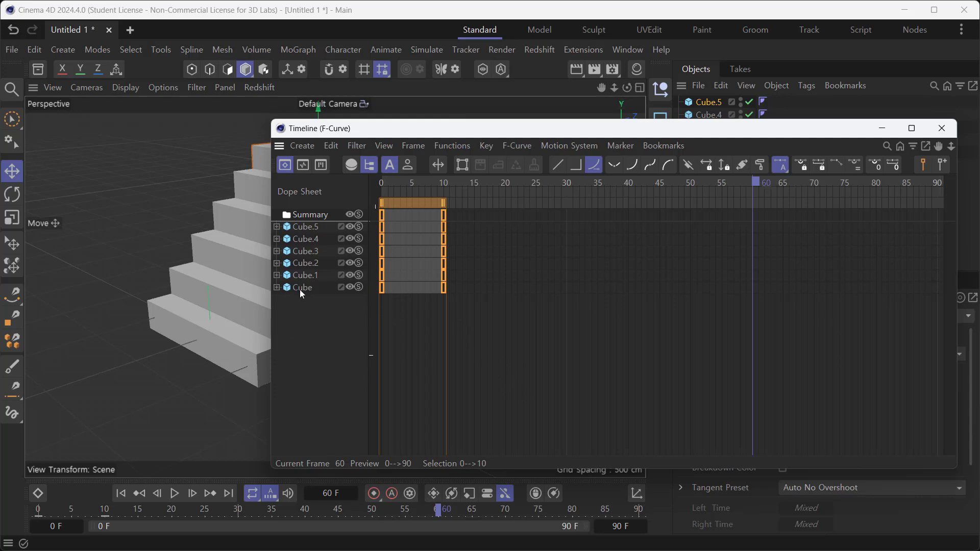
click(492, 326)
drag(452, 274, 363, 202)
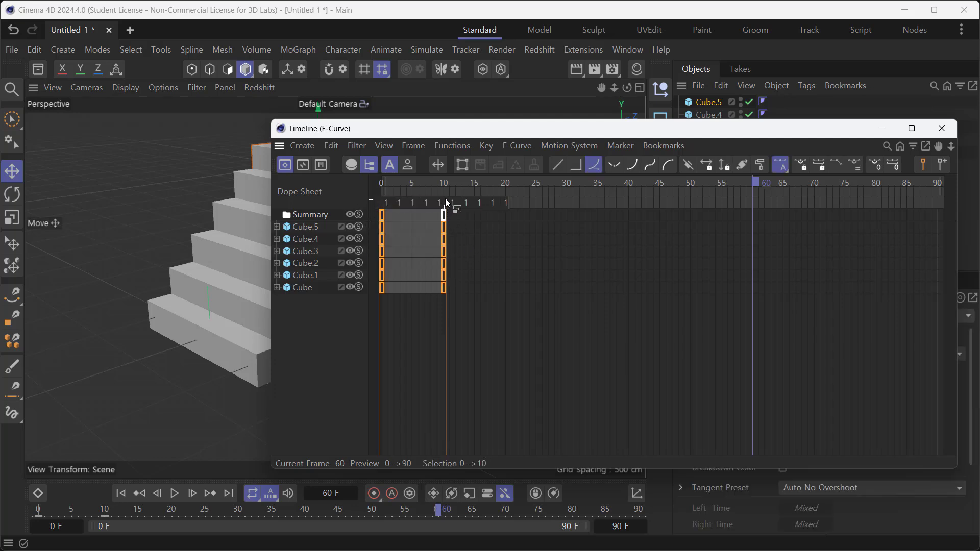
drag(410, 201, 442, 204)
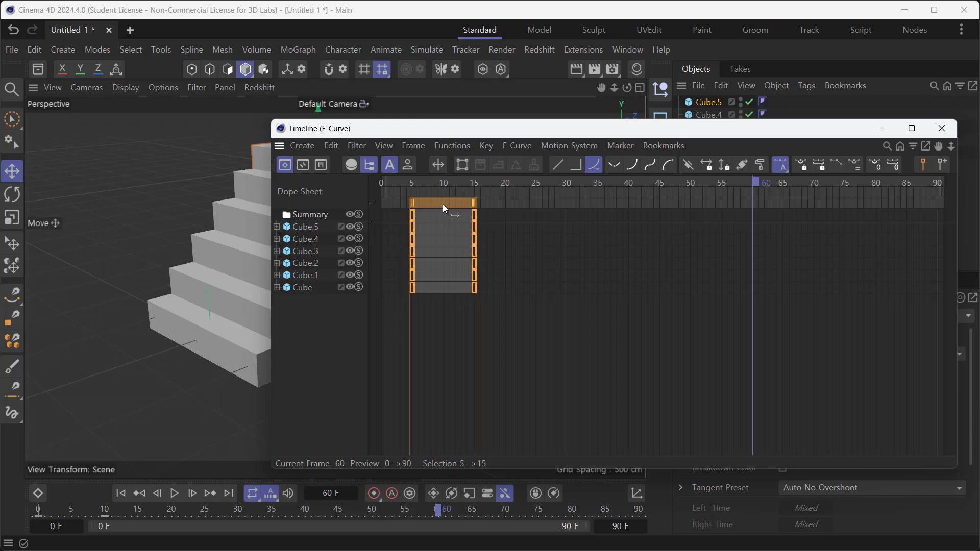
key(ctrl+z)
click(475, 298)
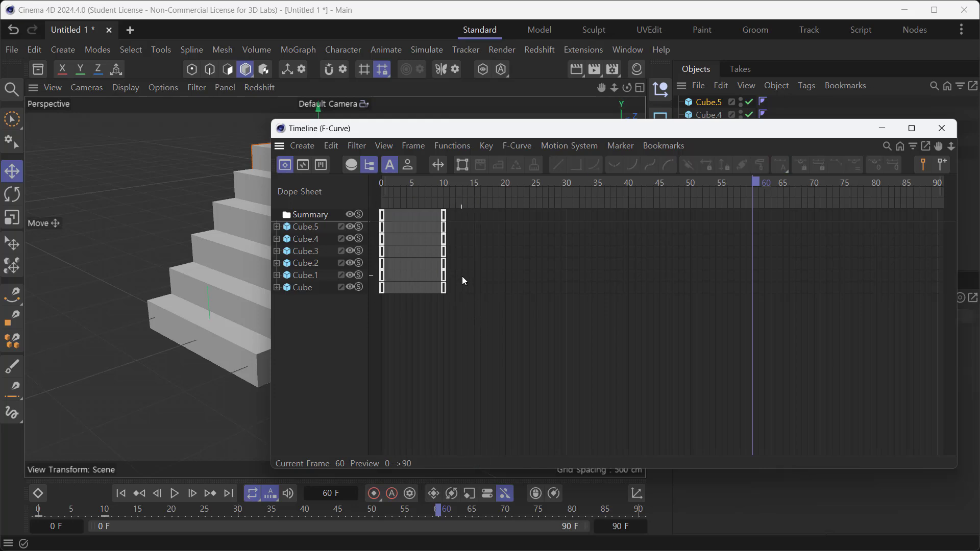
drag(462, 276, 377, 221)
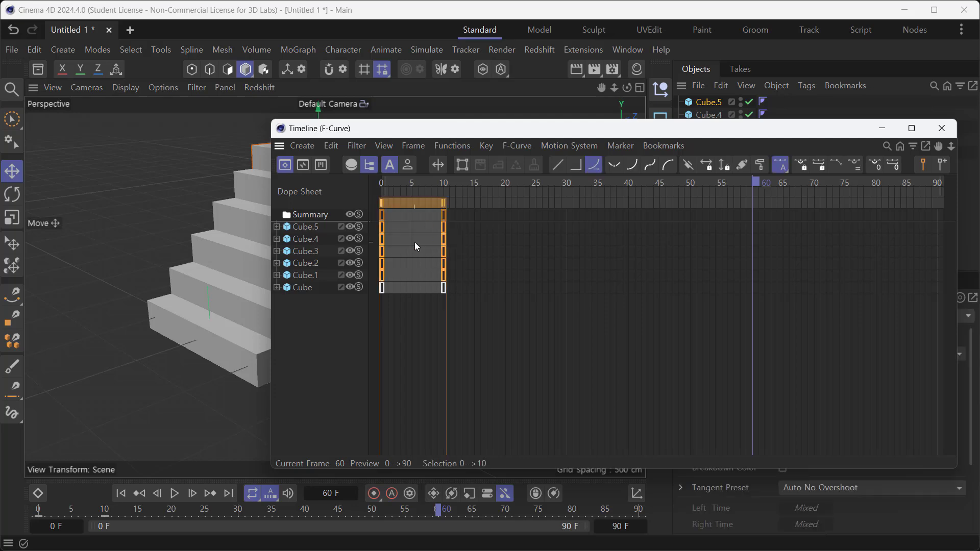
click(314, 214)
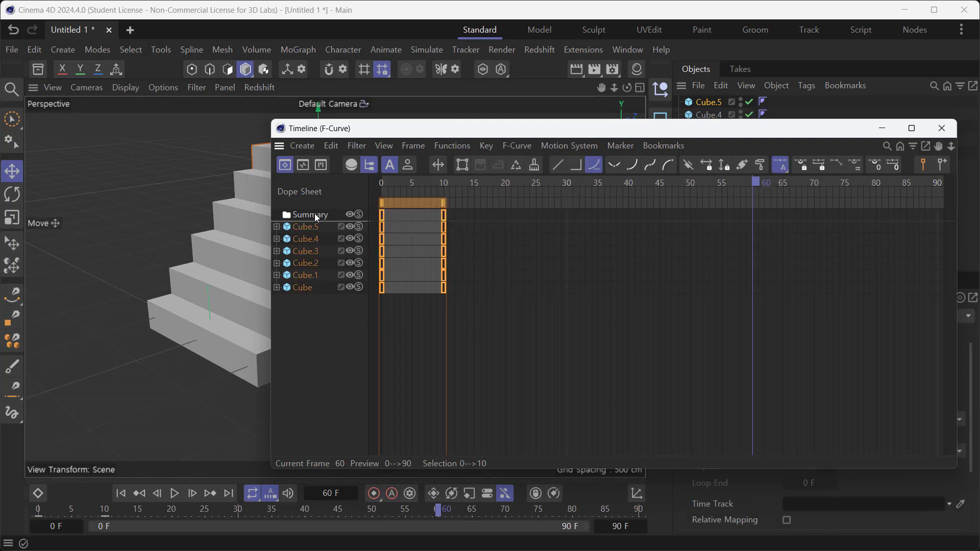
click(445, 350)
- Stagger the cubes' scale keys from the bottom step upward, offsetting each step by 10 frames so the top step animates over frames 50–60
drag(452, 275, 360, 223)
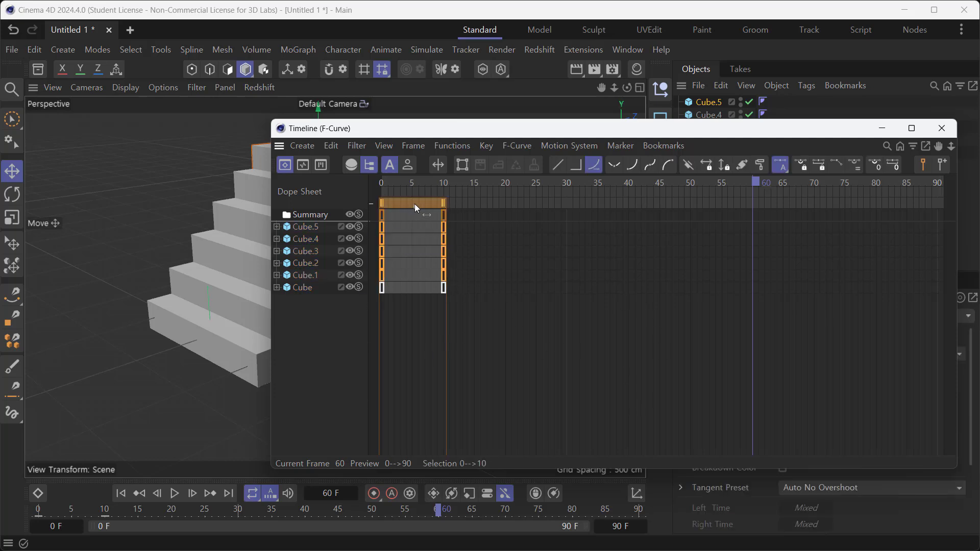
drag(415, 204, 475, 232)
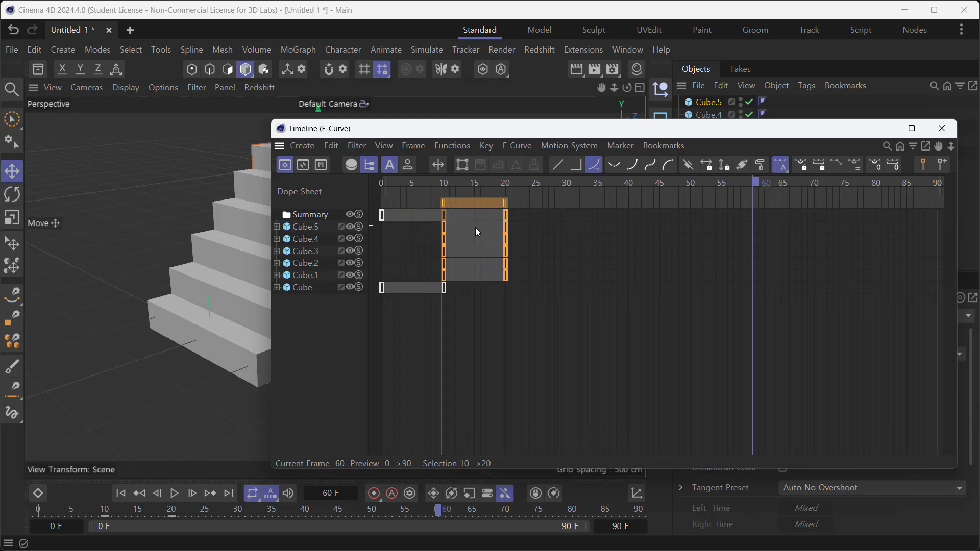
drag(523, 262, 533, 229)
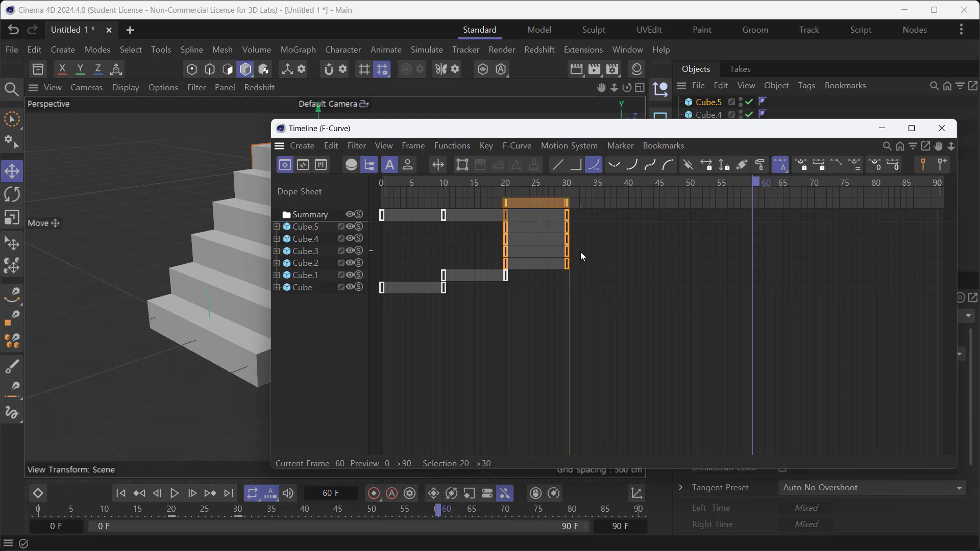
drag(581, 253, 591, 221)
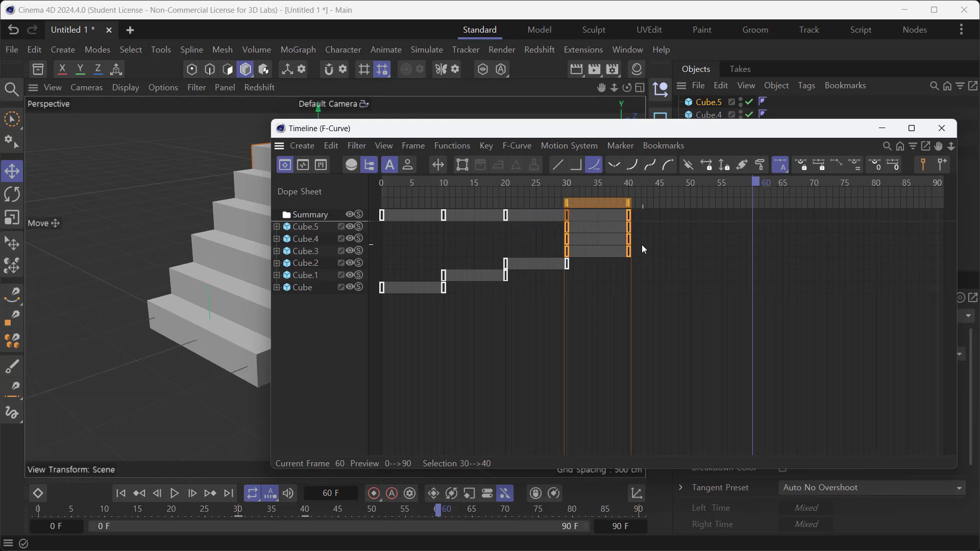
drag(642, 244, 723, 216)
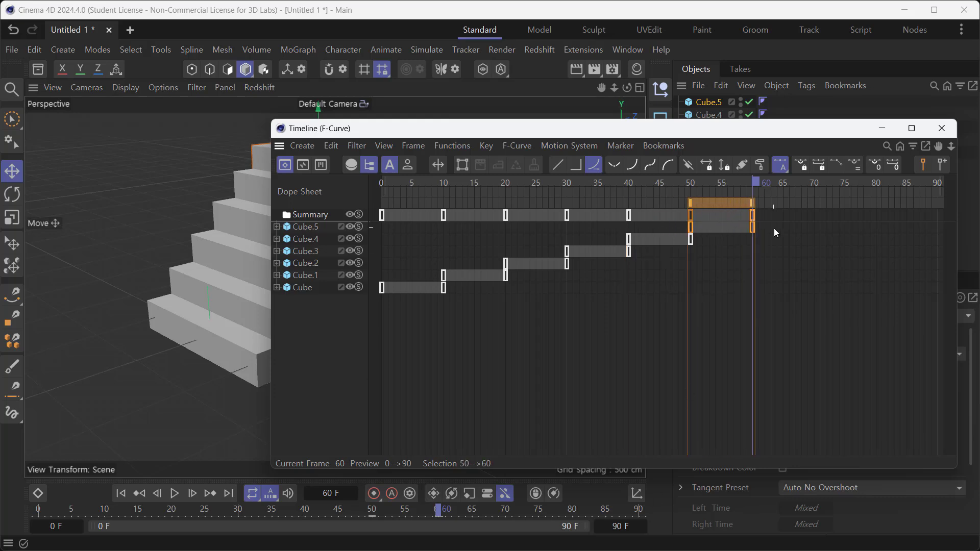
- Play the stair animation from frame 0 with the timeline window moved clear of the viewport
drag(429, 134, 905, 177)
click(124, 494)
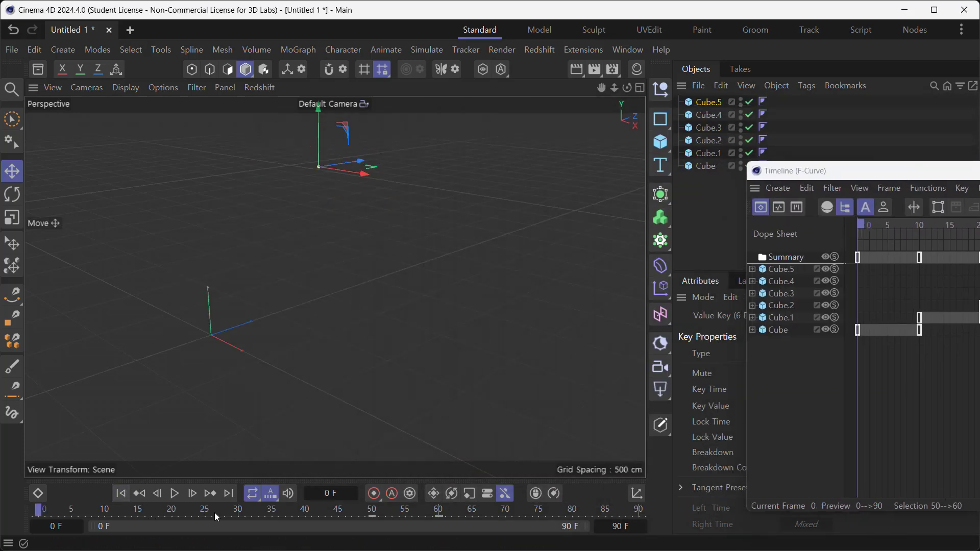
click(175, 494)
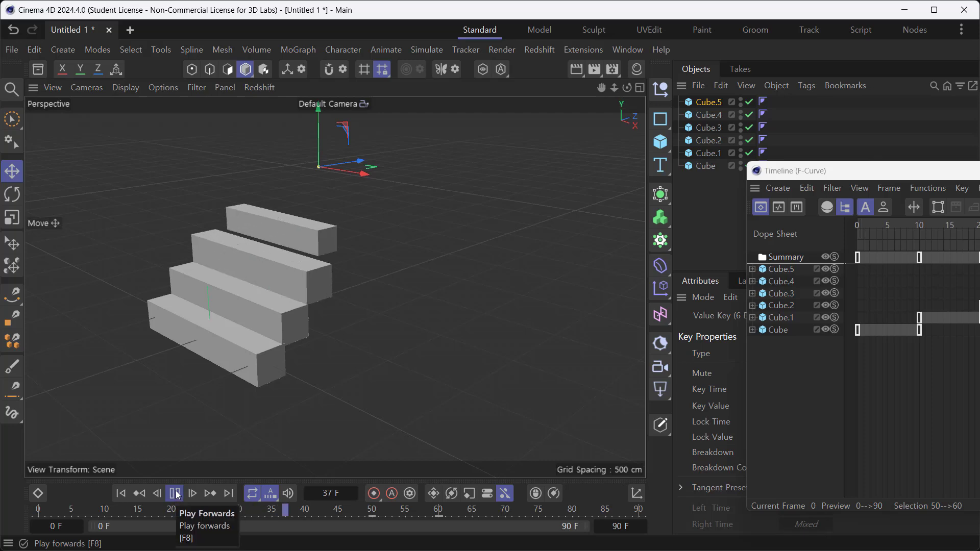
click(180, 495)
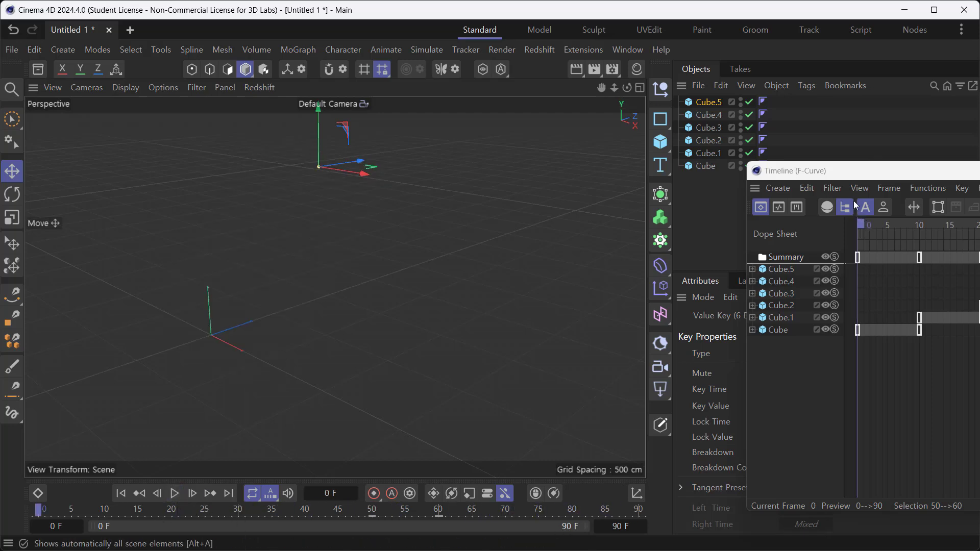
drag(869, 172, 943, 150)
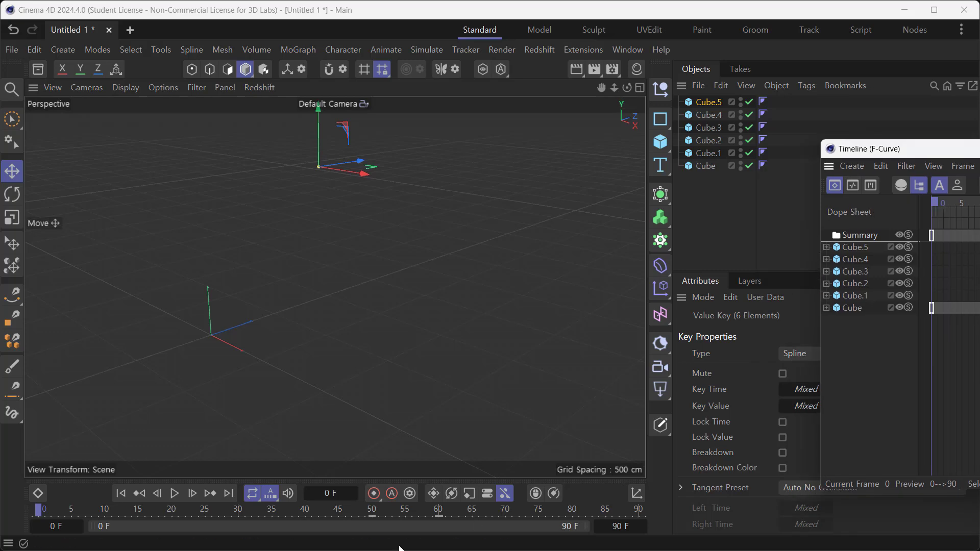
- Play the stair animation and scrub through the top step's growth from several angles, ending back at frame 0
click(175, 493)
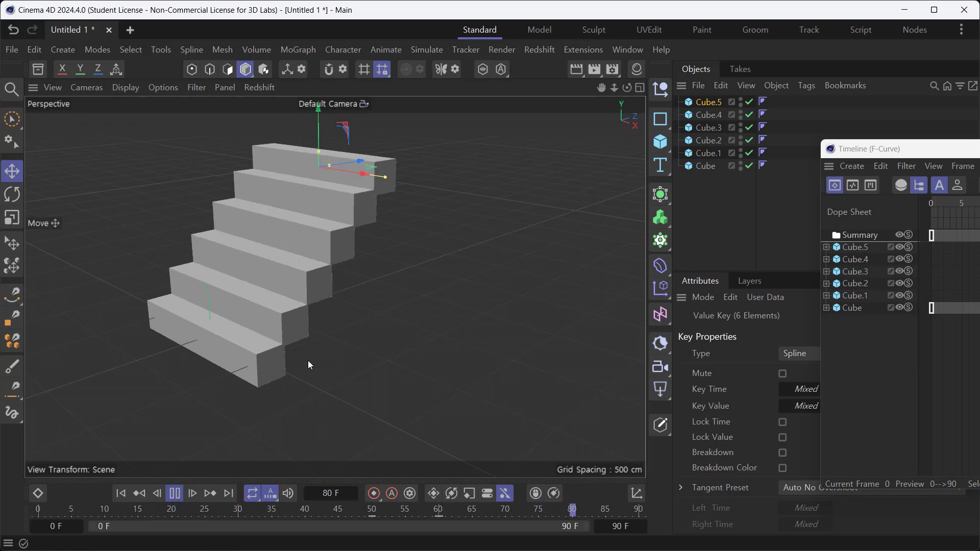
click(174, 493)
drag(471, 520, 402, 515)
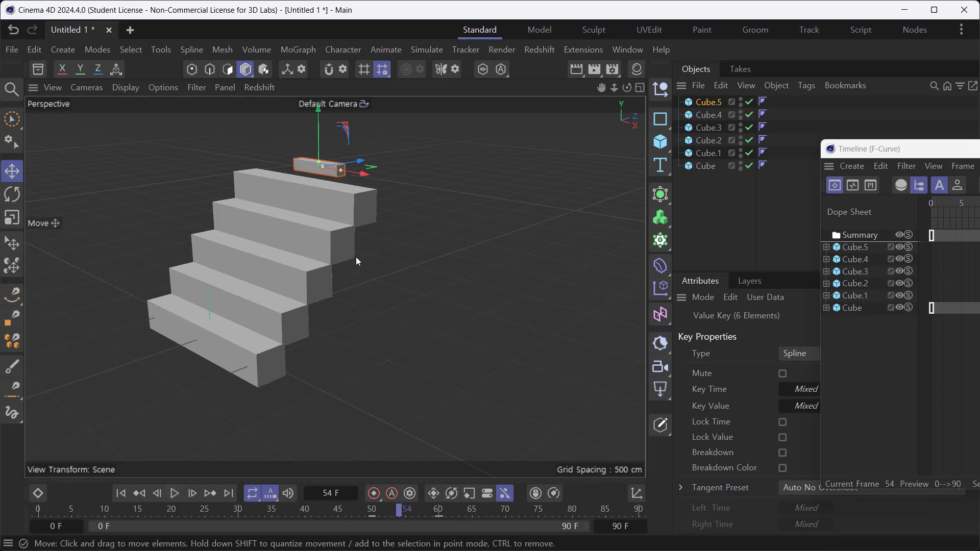
alt+drag(356, 256, 342, 235)
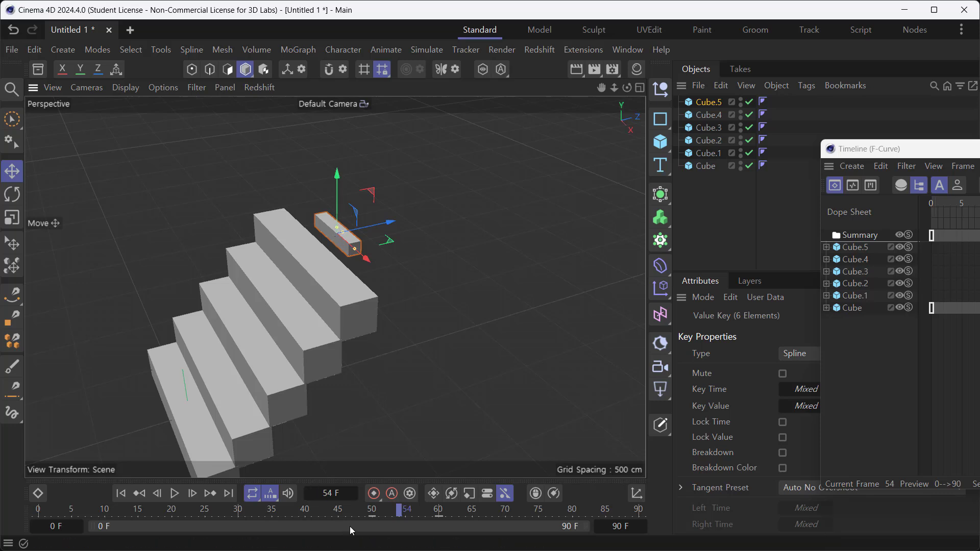
drag(404, 515, 445, 517)
mouse_move(437, 520)
mouse_down()
mouse_move(381, 522)
mouse_move(421, 530)
mouse_up()
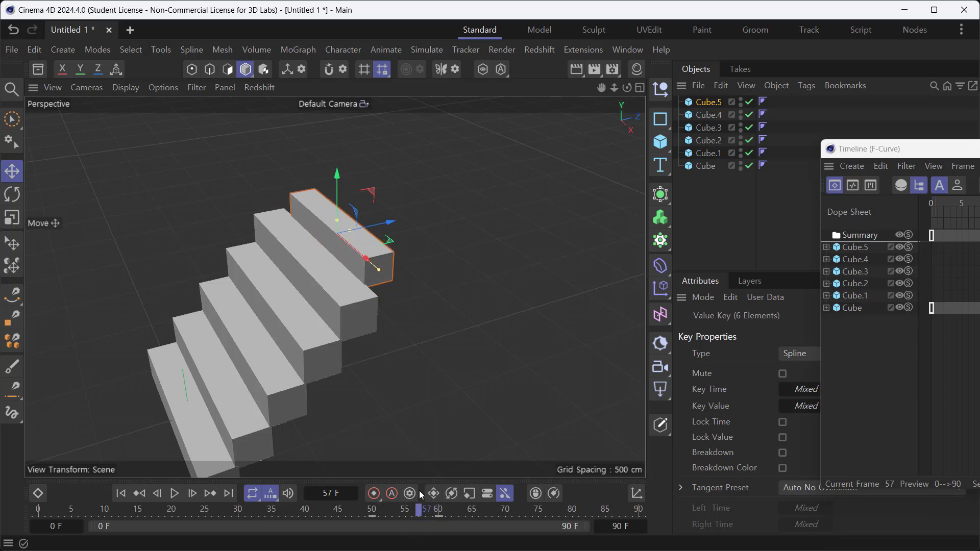
alt+drag(382, 379, 361, 306)
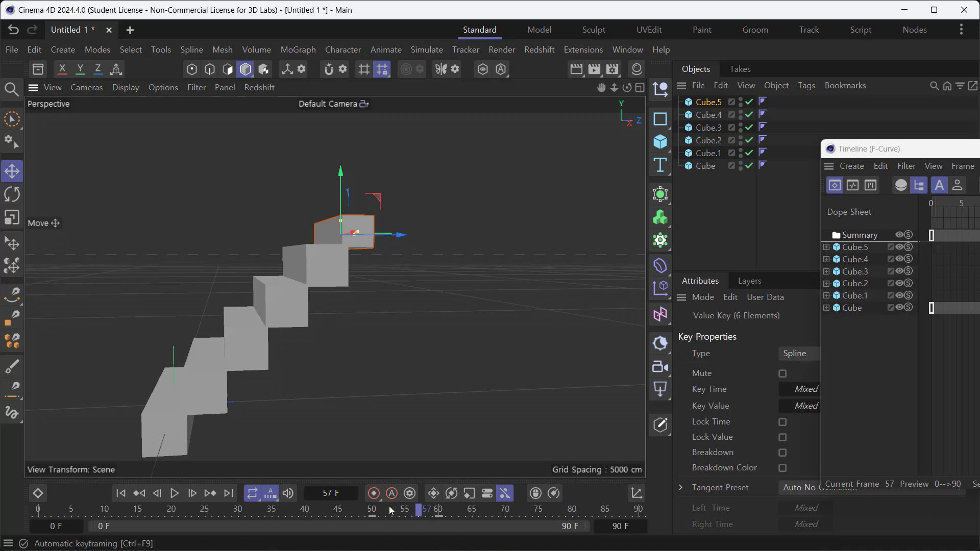
mouse_move(423, 516)
mouse_down()
mouse_move(396, 515)
mouse_move(411, 515)
mouse_up()
alt+drag(408, 440, 241, 448)
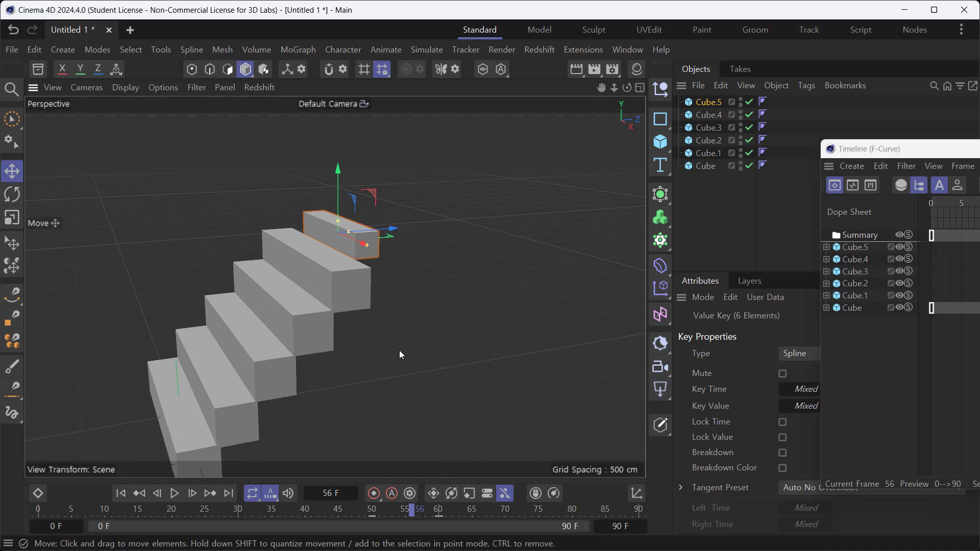
drag(413, 512, 225, 512)
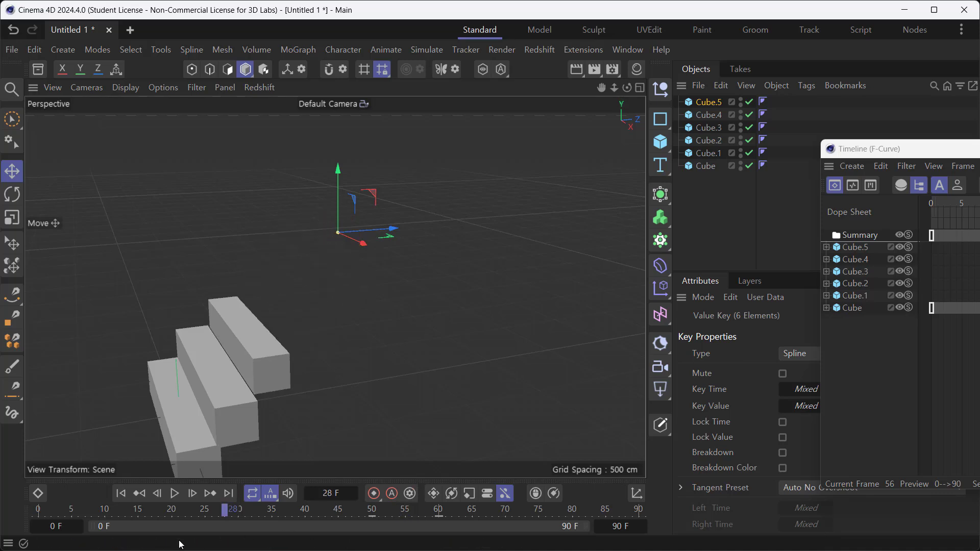
drag(181, 545, 37, 531)
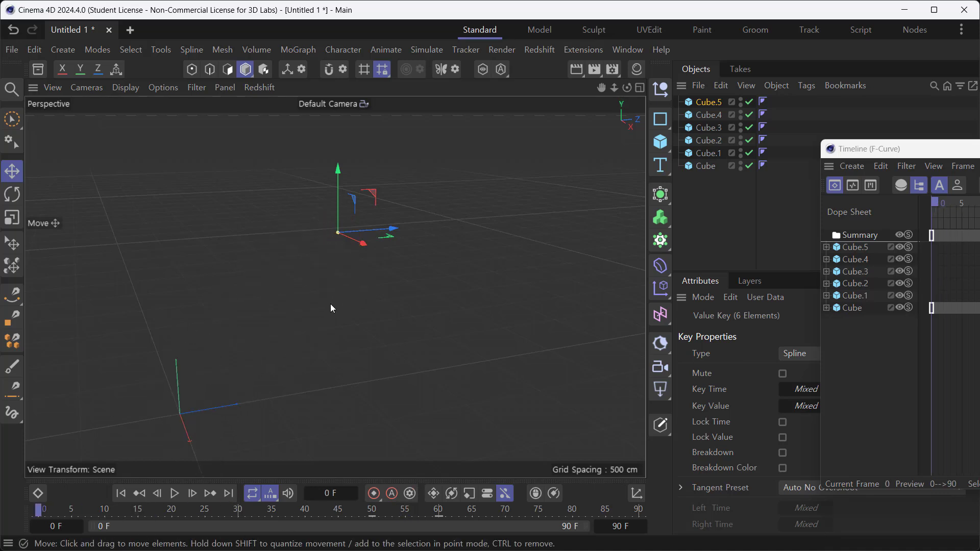
- Add a new cube at the origin and move it along X to about 1778 cm, away from the stairs
alt+middle_drag(360, 239, 320, 135)
alt+drag(345, 269, 378, 300)
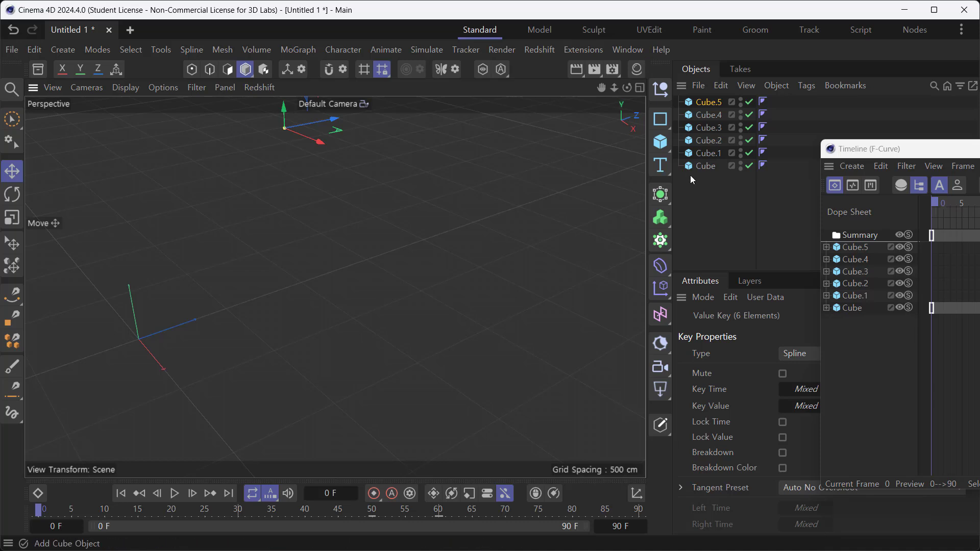
click(660, 142)
alt+middle_drag(212, 345, 279, 229)
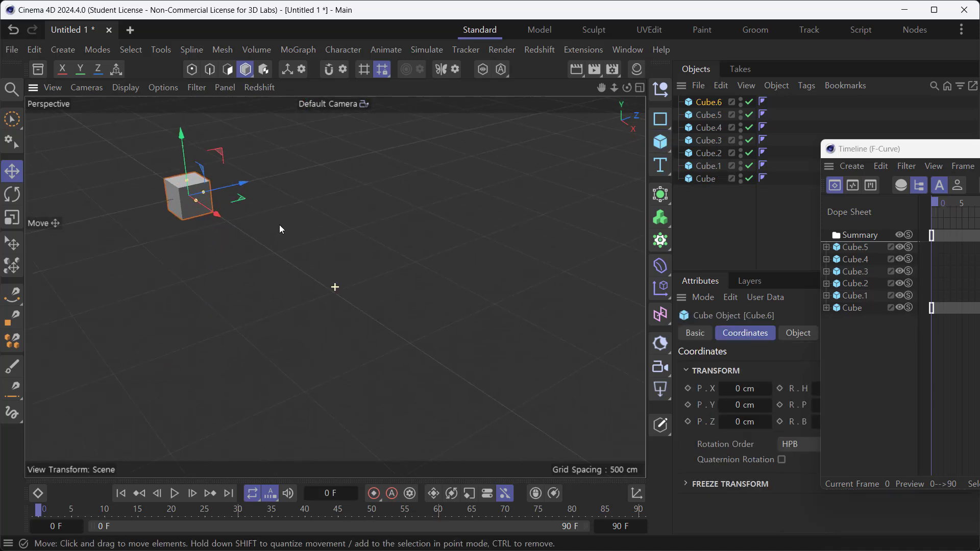
drag(219, 225, 409, 361)
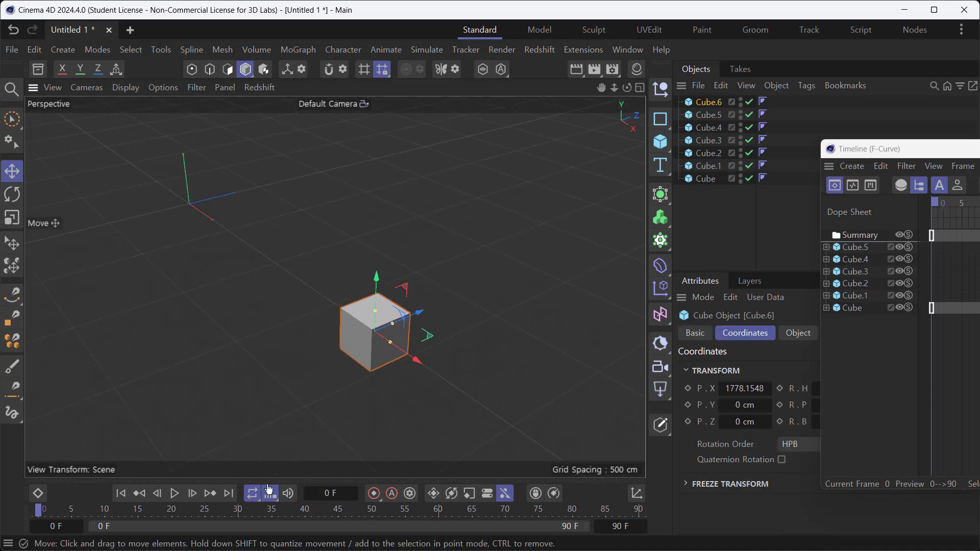
- At frame 48, stretch the new cube along X into a long bar and move it to about X 1550 cm
drag(143, 510, 361, 510)
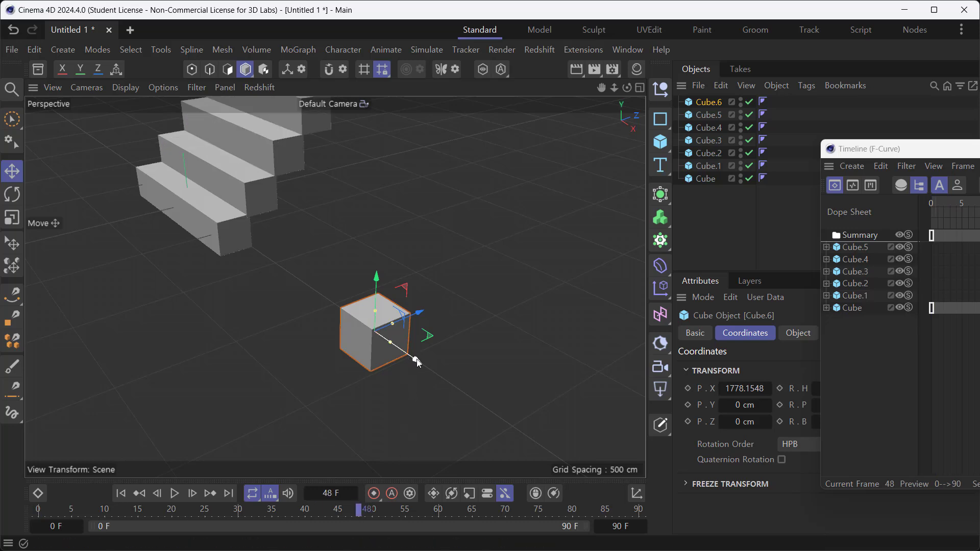
drag(417, 359, 420, 379)
alt+drag(338, 411, 427, 431)
alt+drag(218, 366, 343, 327)
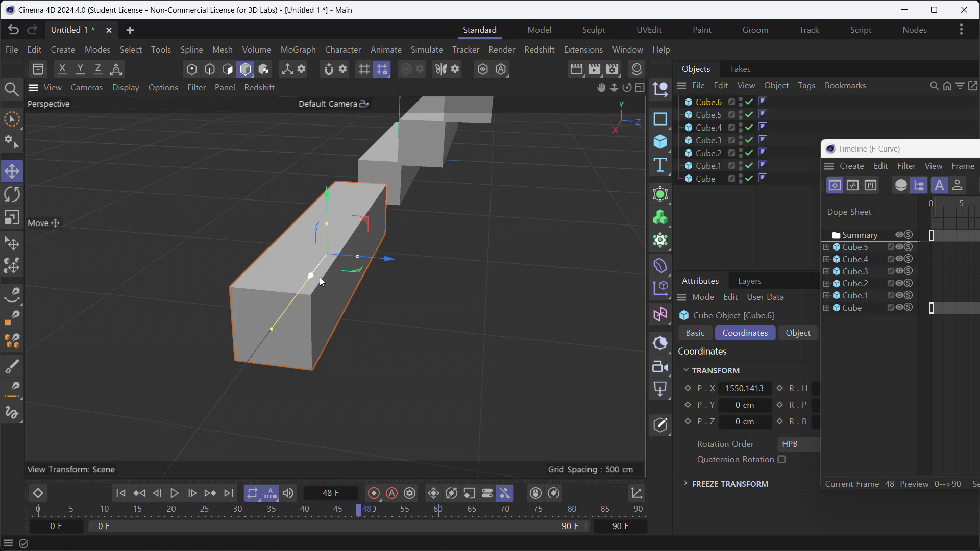
alt+drag(320, 277, 311, 259)
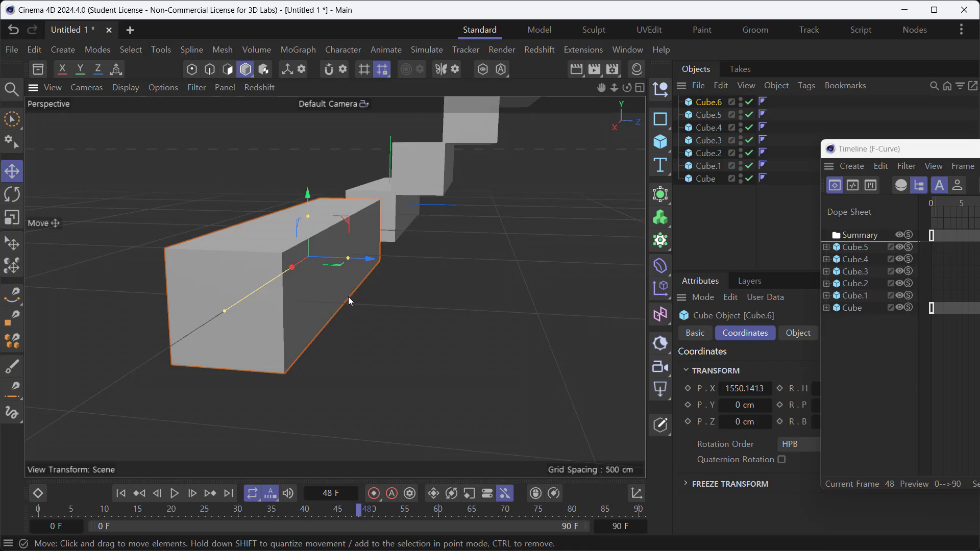
mouse_move(374, 327)
alt+mouse_down()
mouse_move(401, 320)
mouse_move(385, 322)
alt+mouse_up()
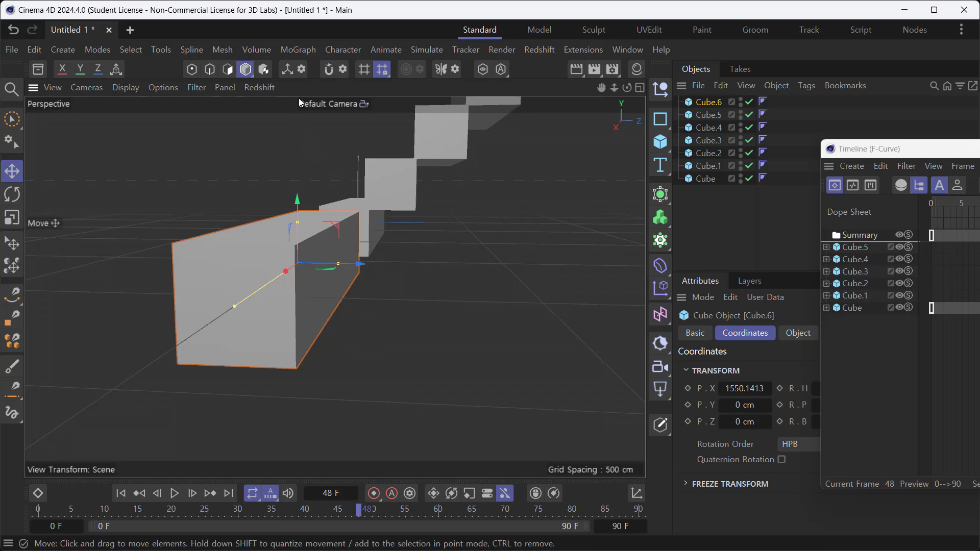
- Enable axis modification for the bar, move the timeline window out of the way, and make the bar editable
click(289, 72)
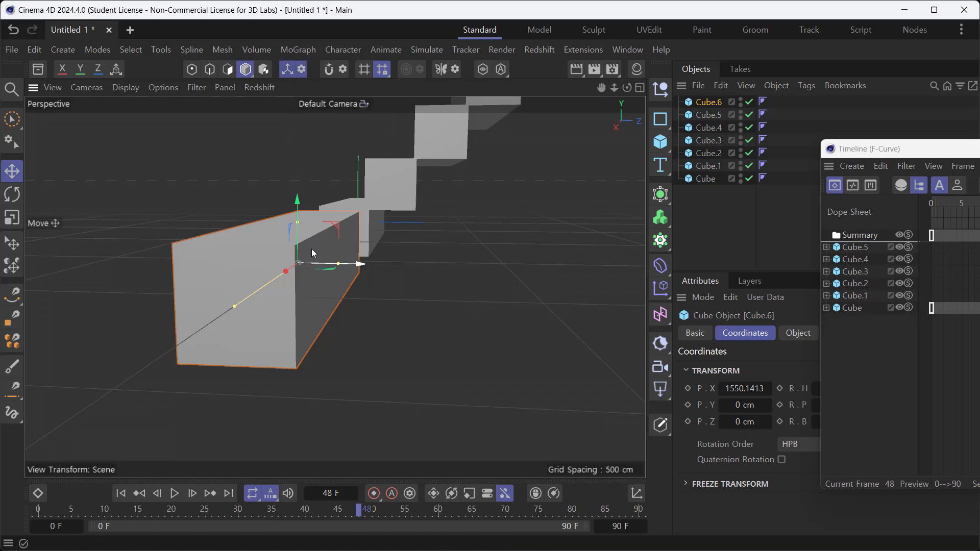
drag(336, 228, 357, 241)
key(ctrl+z)
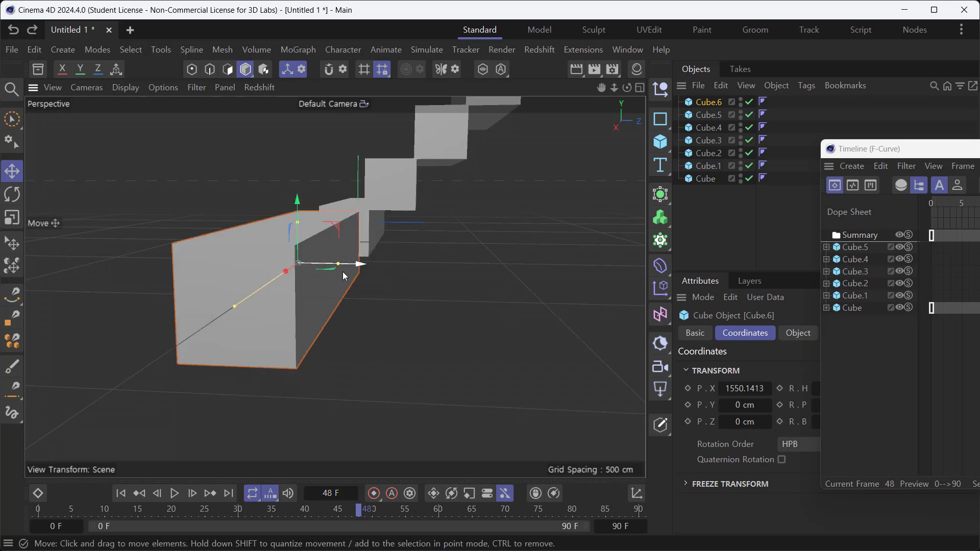
drag(869, 156, 979, 198)
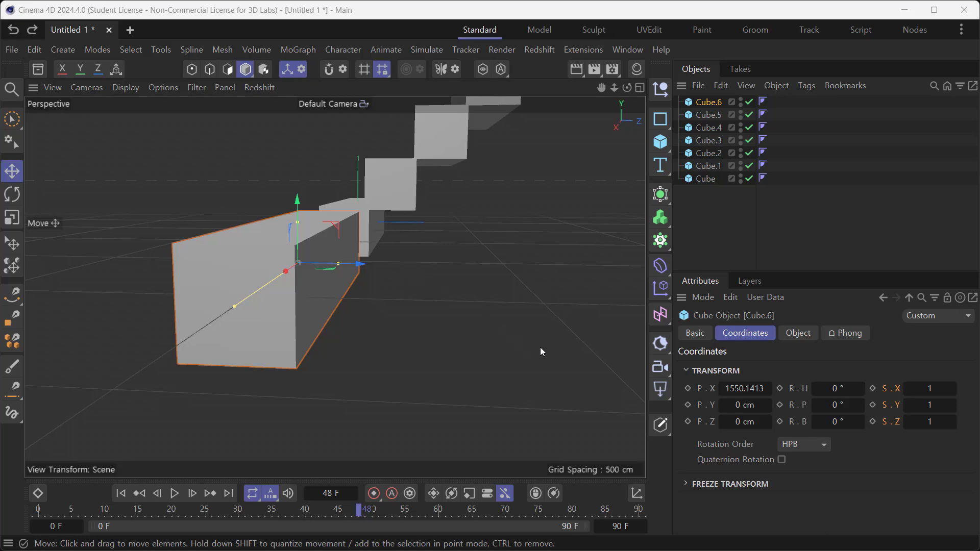
click(661, 426)
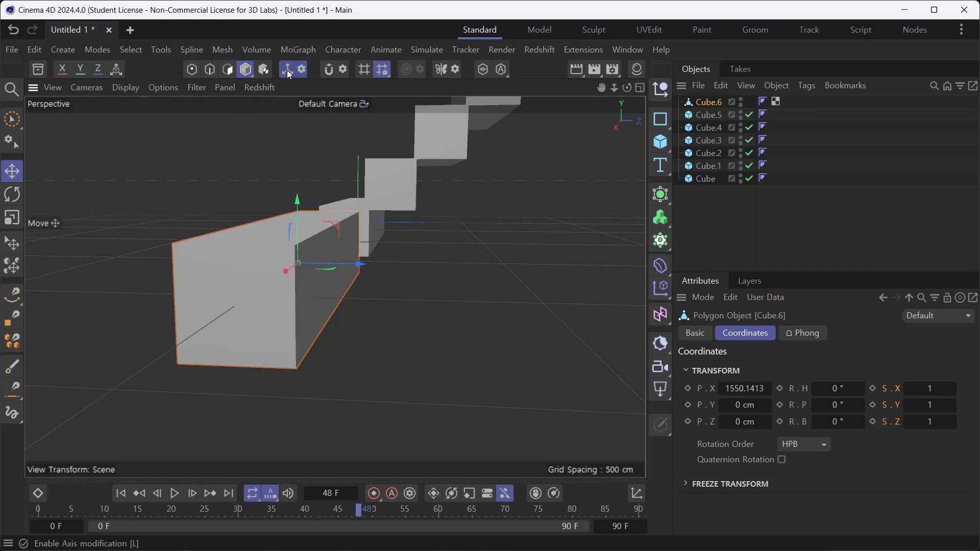
- Try moving the bar's axis freely in the YZ plane, and undo both moves
mouse_move(335, 224)
mouse_down()
mouse_move(350, 255)
mouse_move(384, 275)
mouse_move(332, 214)
mouse_move(337, 232)
mouse_up()
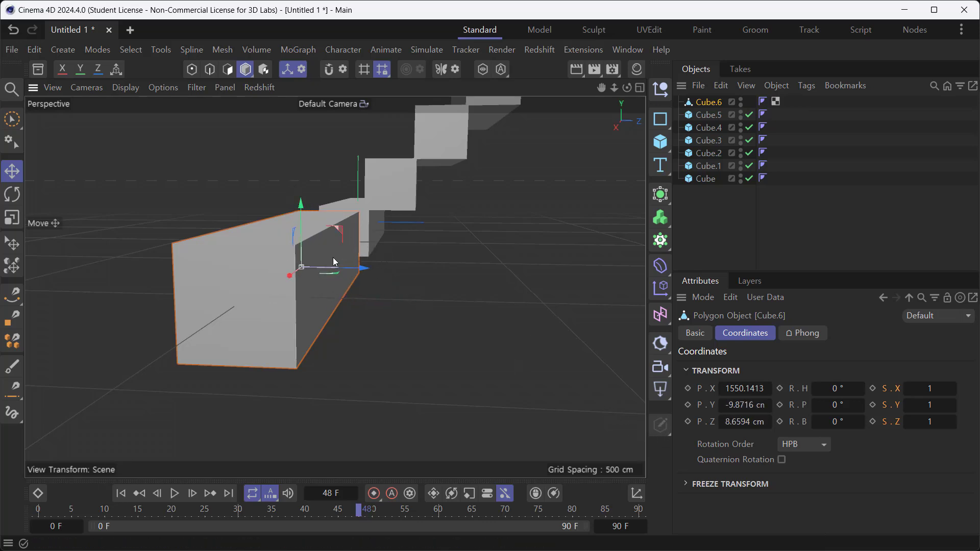
key(ctrl+z)
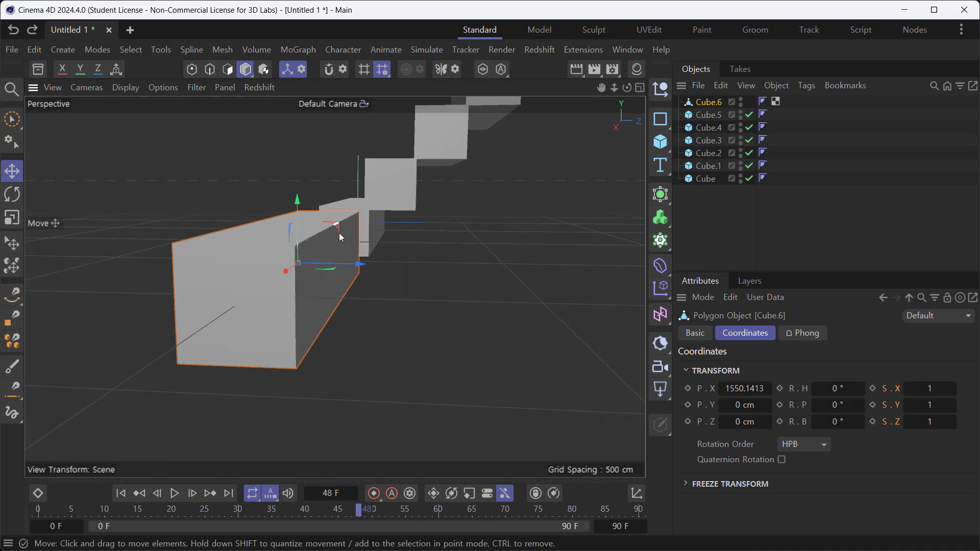
mouse_move(340, 235)
mouse_down()
mouse_move(372, 274)
mouse_move(354, 222)
mouse_up()
key(ctrl+z)
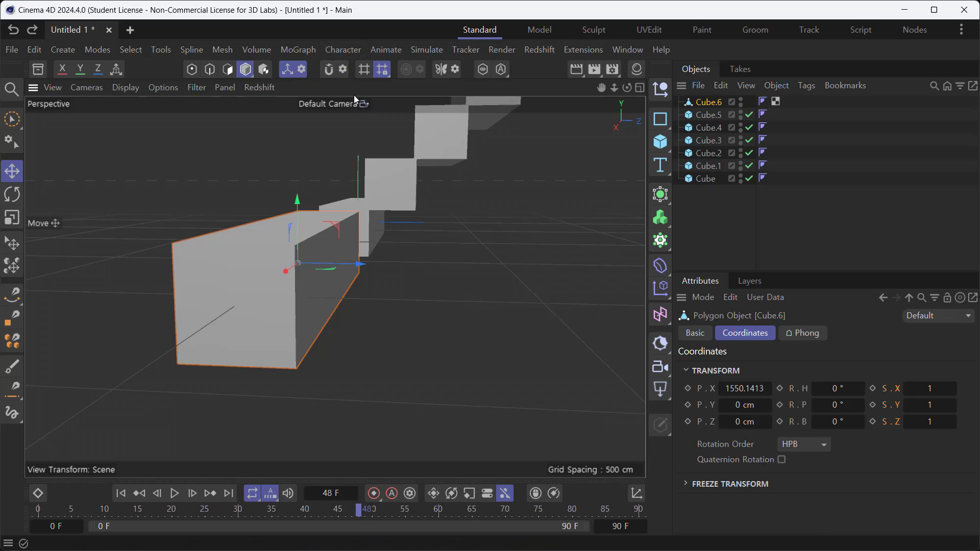
- Enable snapping and add Polygon and Mid Point to the snap targets
key(shift+s)
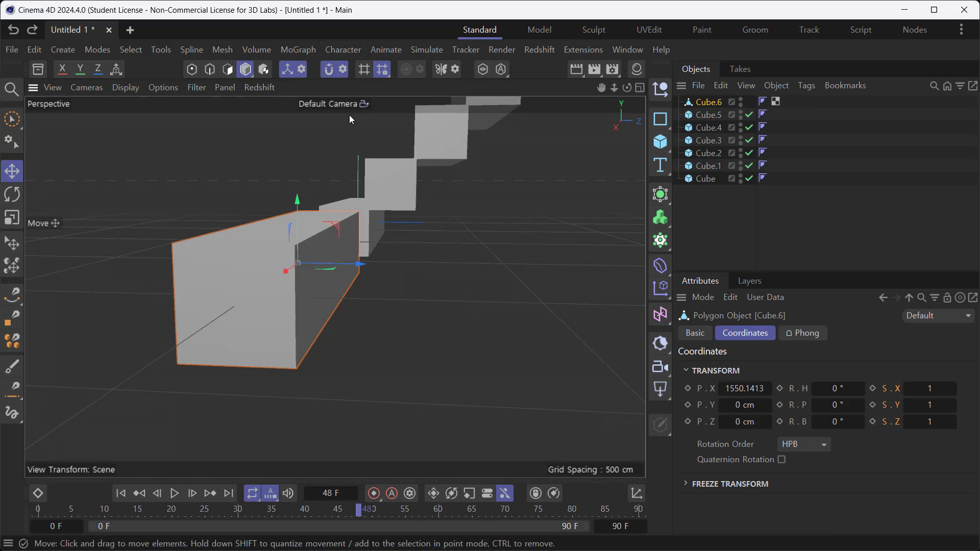
click(345, 69)
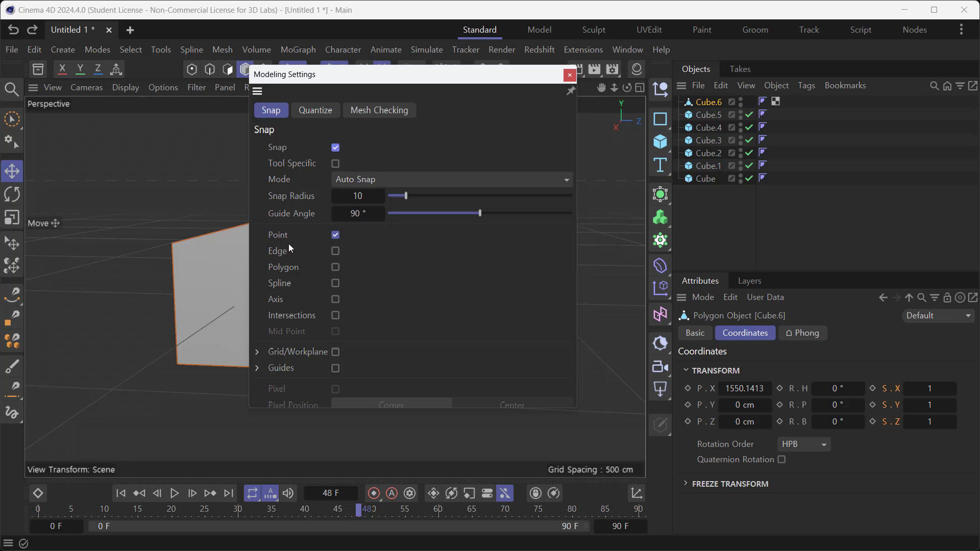
click(335, 267)
click(336, 332)
click(570, 76)
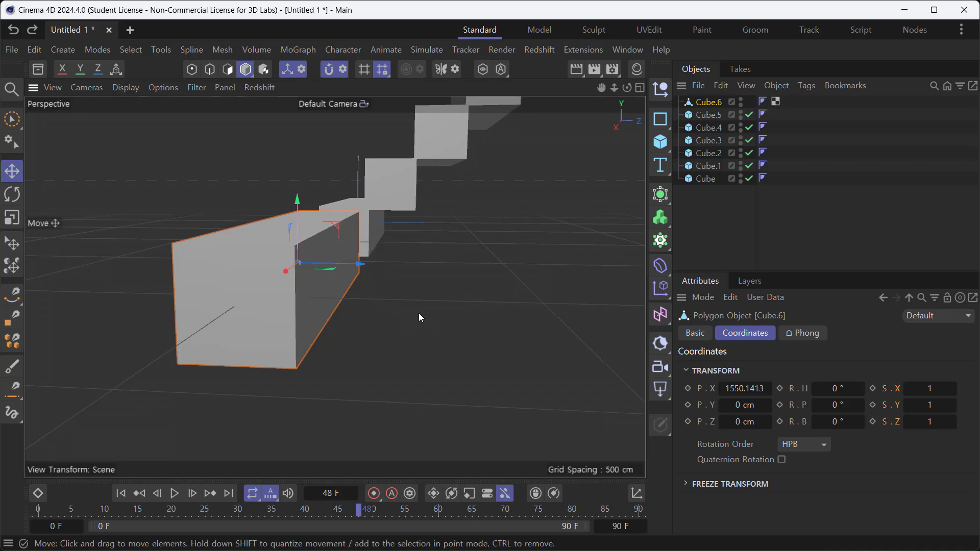
- Snap the bar's axis to the midpoint of its lower long edge at Y -100 cm, Z 100 cm, and check its placement
drag(405, 320, 340, 306)
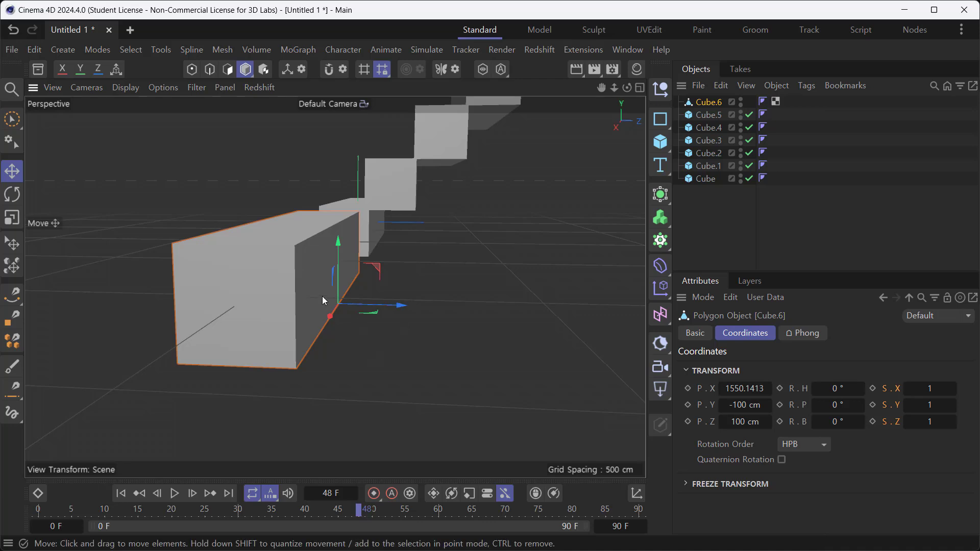
middle_click(384, 360)
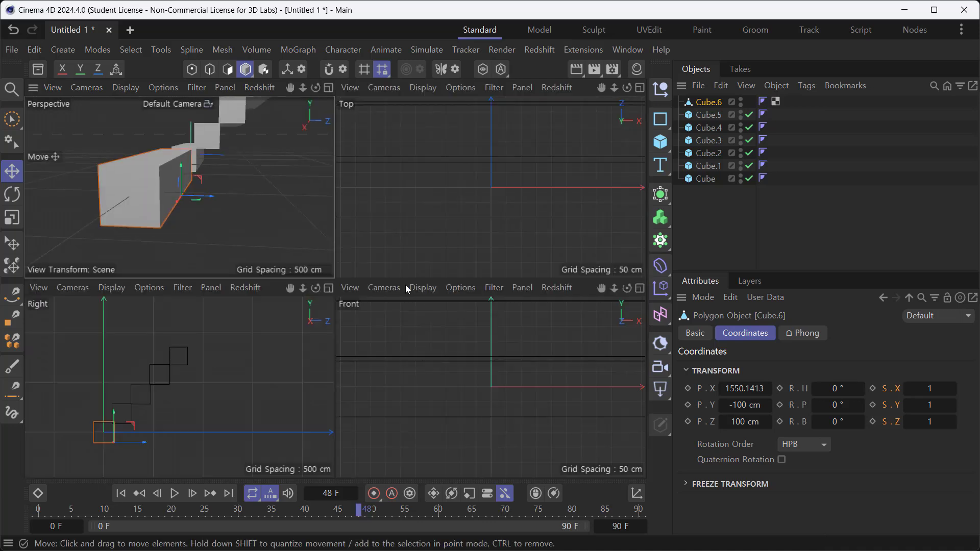
middle_click(265, 218)
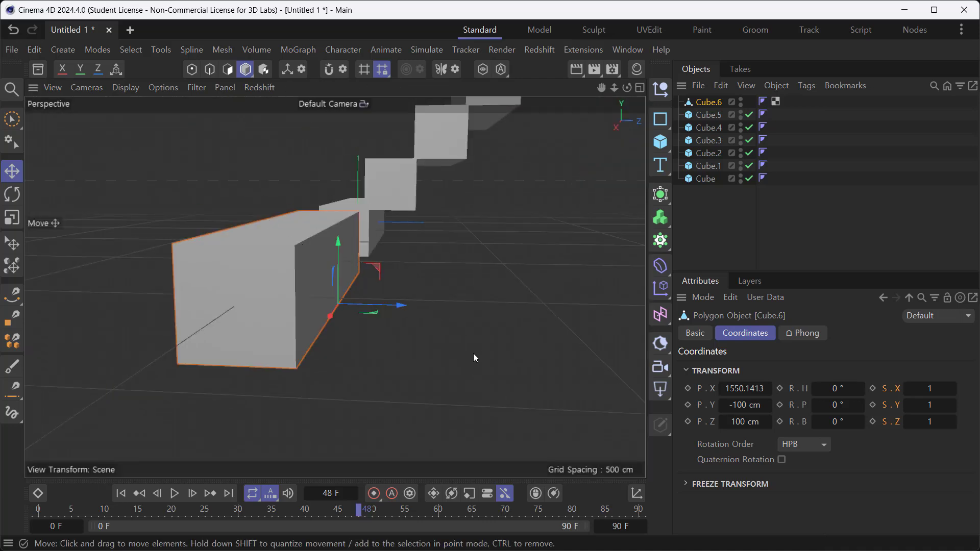
alt+drag(474, 353, 425, 299)
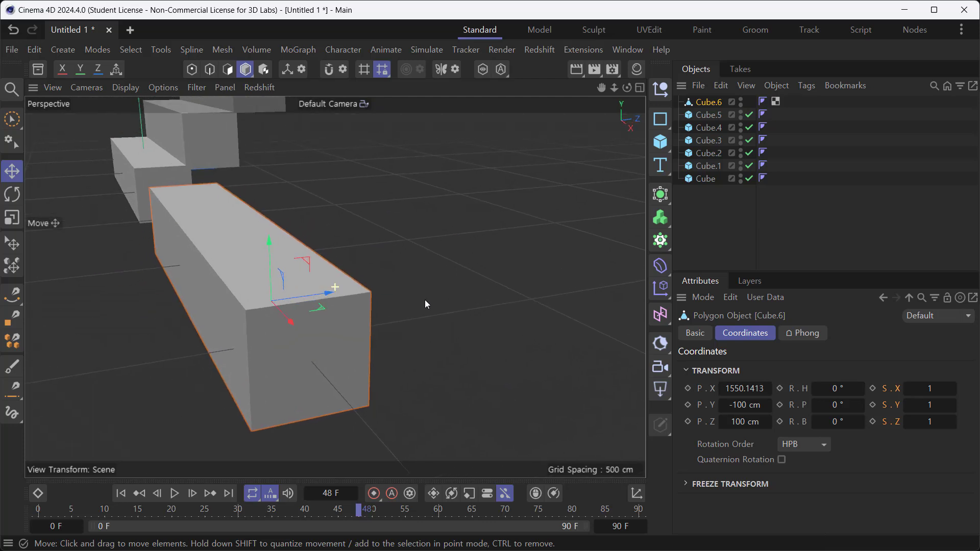
- At frame 0, set the bar's X, Y and Z scale to 0 and keyframe its Z scale
drag(359, 510, 65, 511)
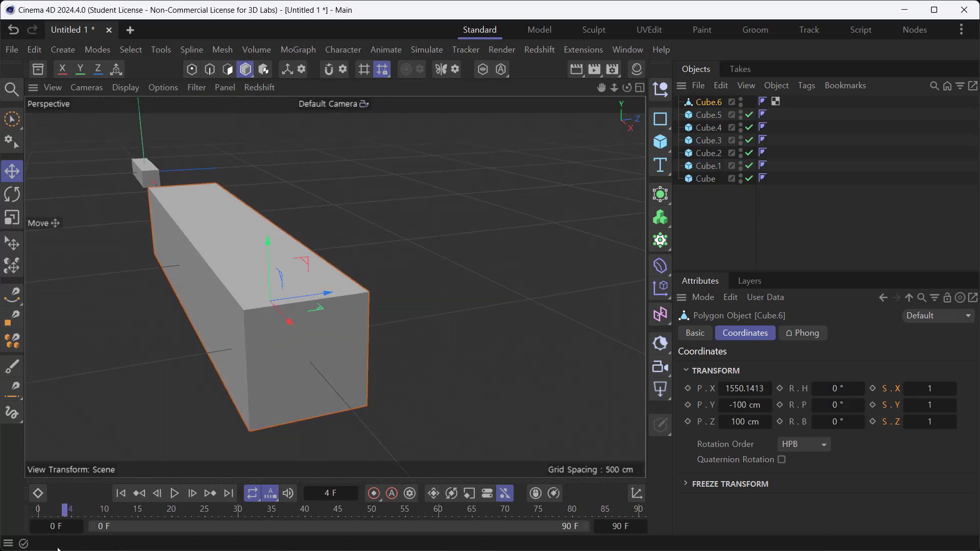
drag(58, 549, 37, 508)
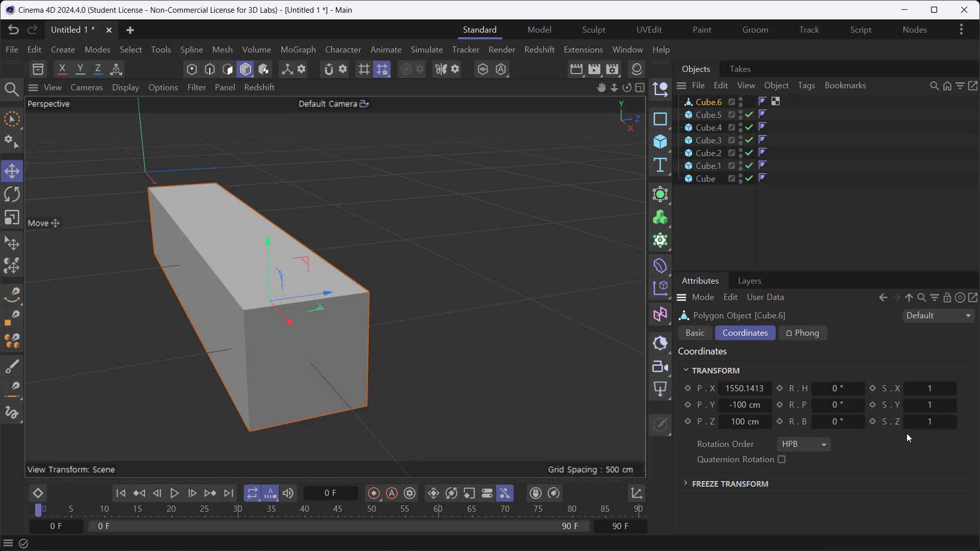
click(927, 425)
text(0)
click(932, 404)
text(0)
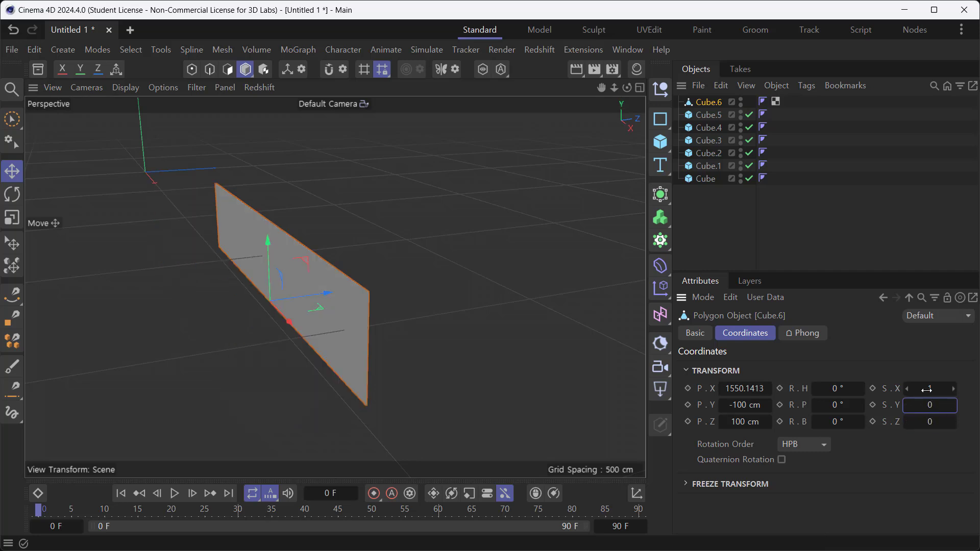
click(930, 389)
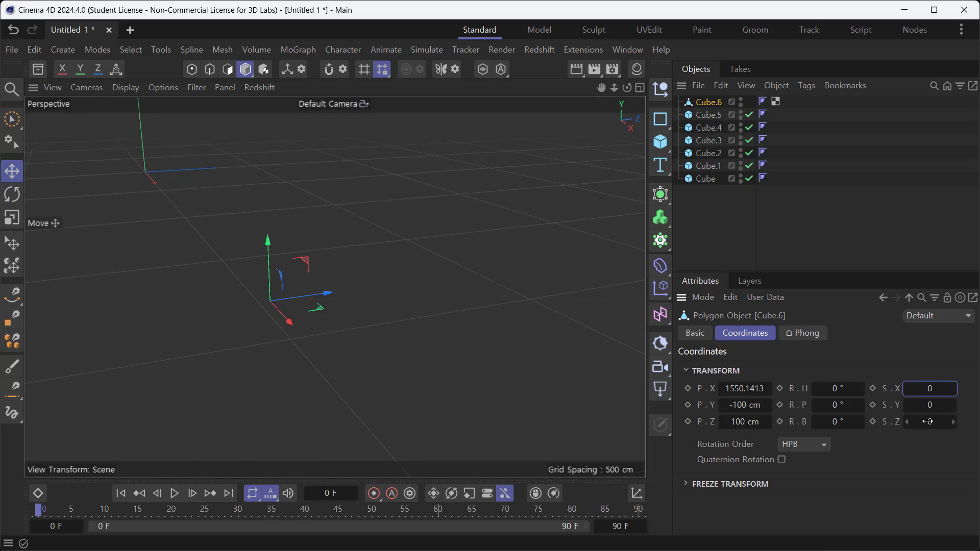
click(874, 421)
- At frame 10, set the bar's Z scale to 1 and keyframe it
drag(54, 515, 106, 525)
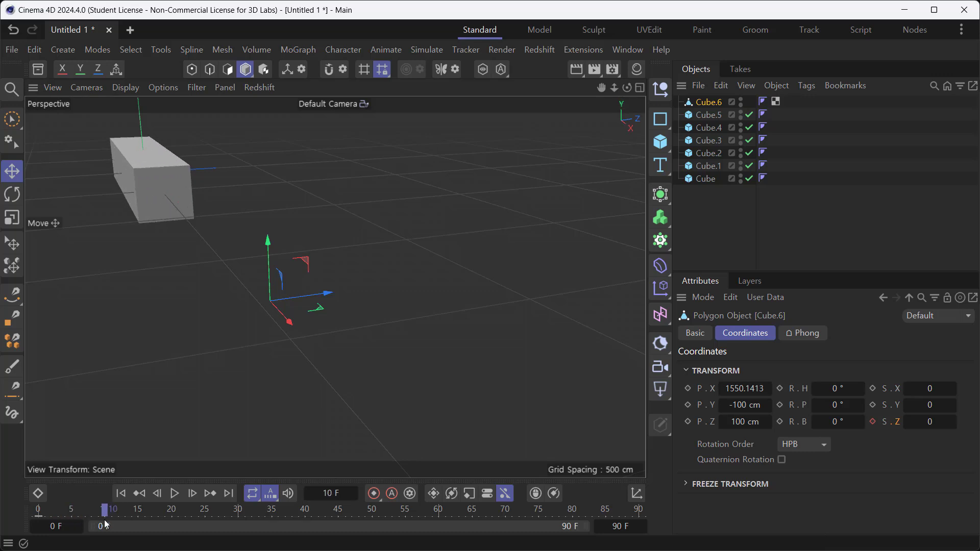
click(929, 423)
text(1)
key(Return)
click(874, 422)
- Keyframe the bar's X scale at 0 on frame 10 and at 1 on frame 20
click(873, 389)
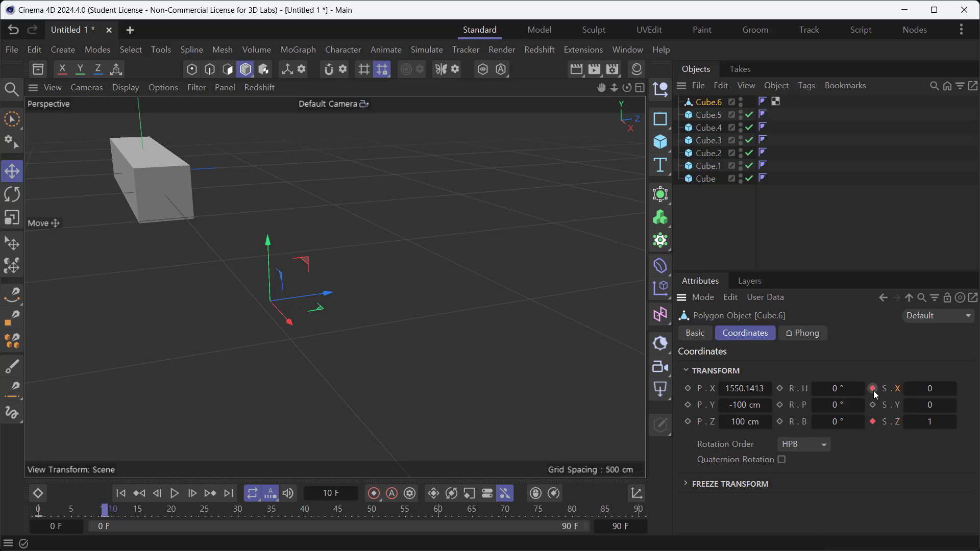
click(117, 512)
drag(117, 513, 170, 526)
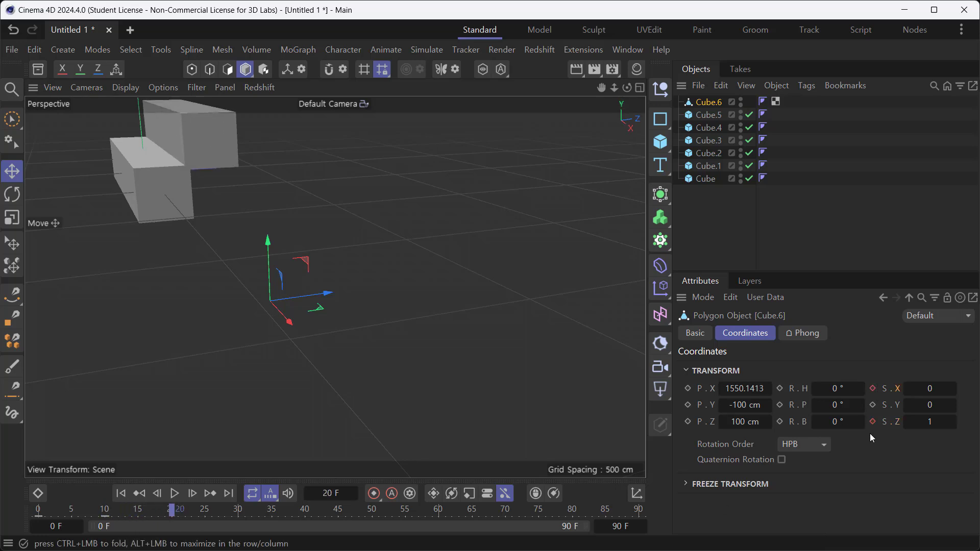
click(930, 389)
text(1)
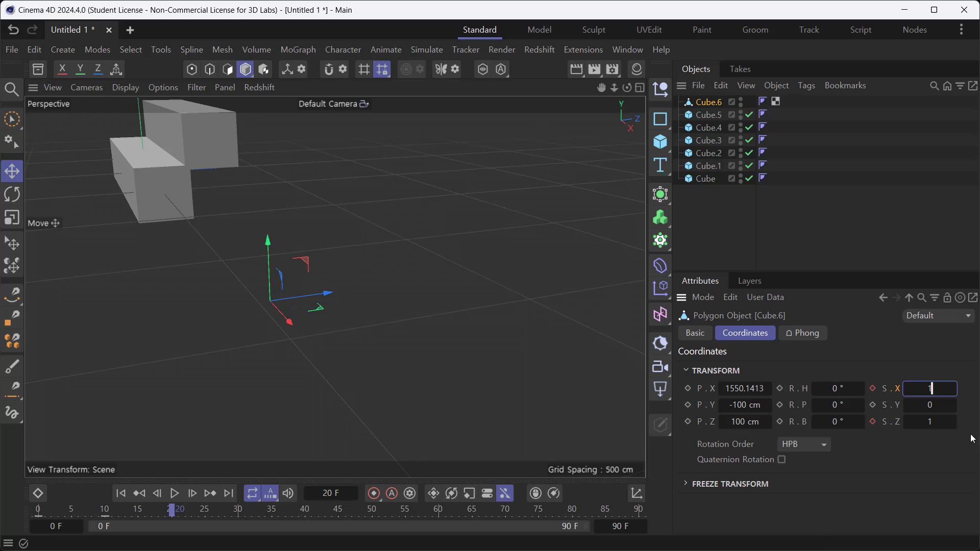
key(Return)
click(873, 389)
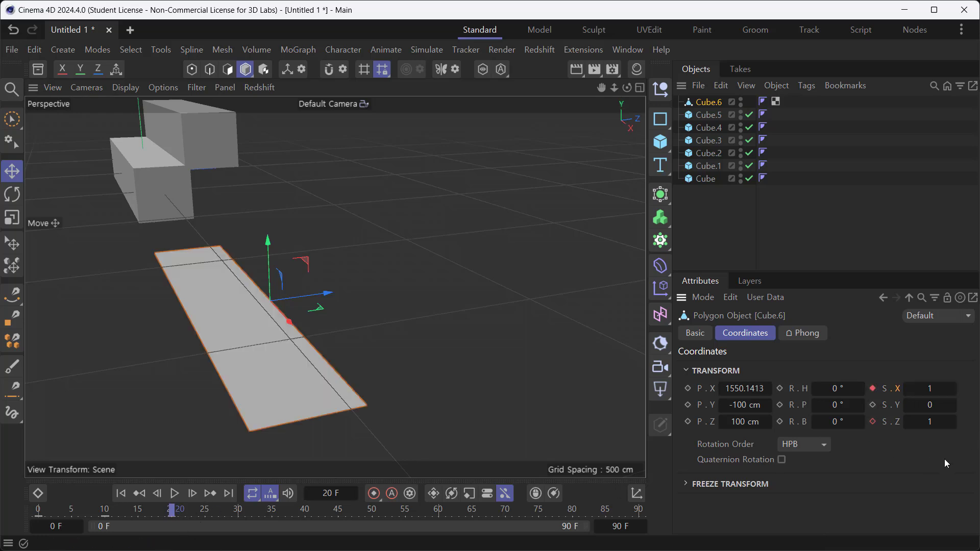
- Keyframe the bar's Y scale at 0 on frame 20 and at 1 on frame 30
click(872, 405)
drag(171, 514, 239, 519)
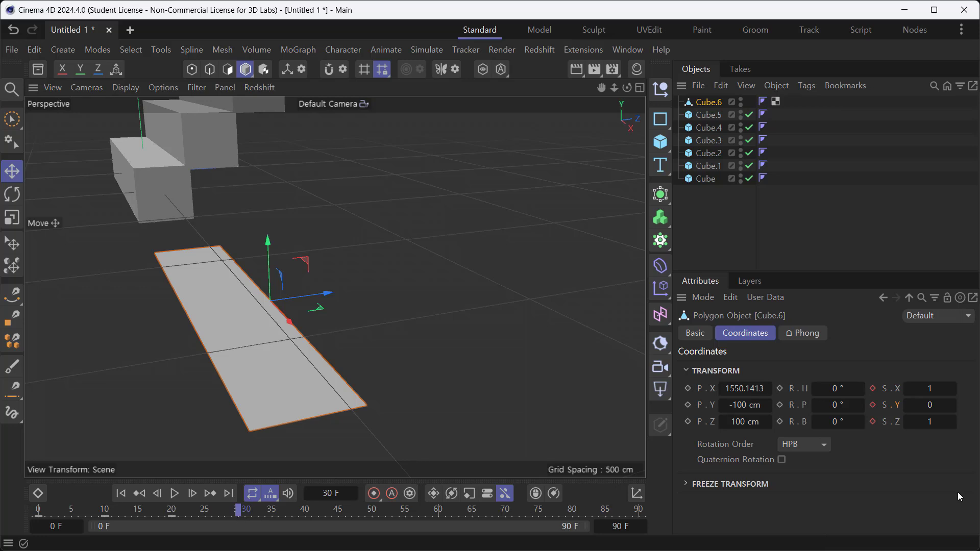
click(930, 405)
text(1)
key(Return)
click(872, 405)
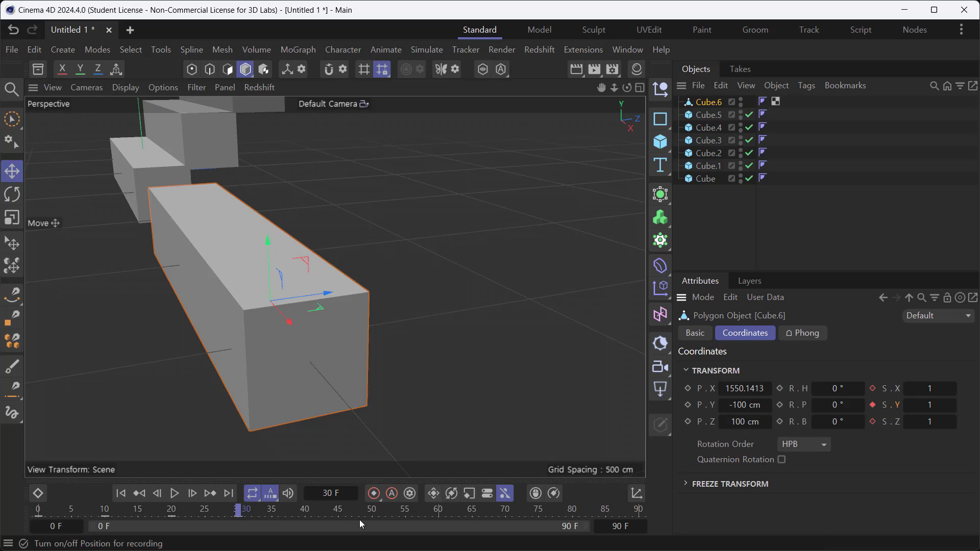
- Scrub and play the bar's growth from frame 0, and review its keyframes against the other steps in the Timeline
drag(241, 513, 108, 542)
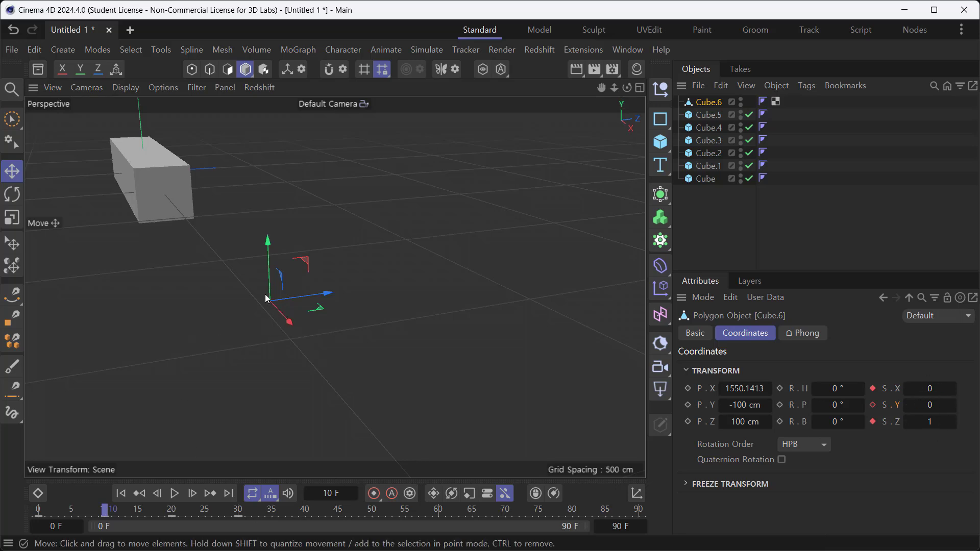
drag(105, 510, 233, 550)
drag(233, 511, 39, 511)
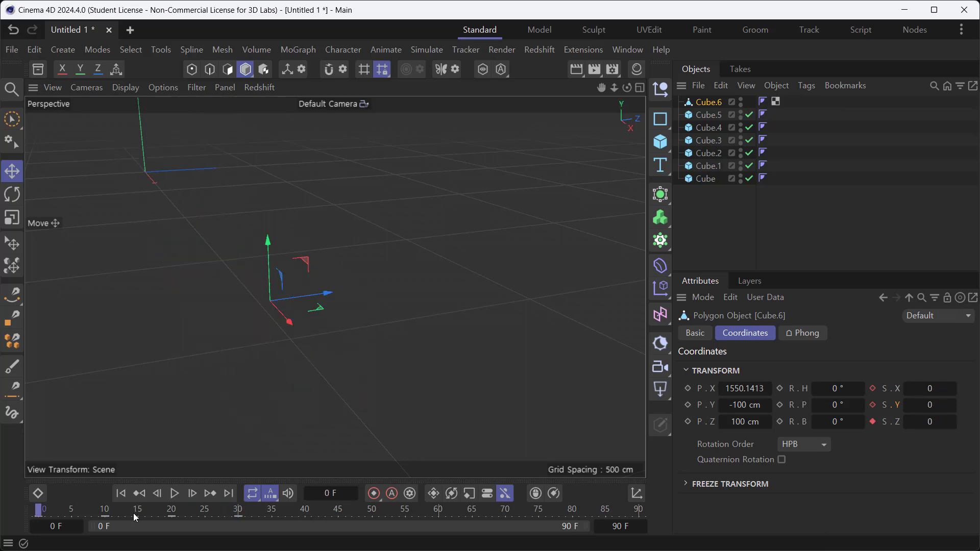
click(173, 493)
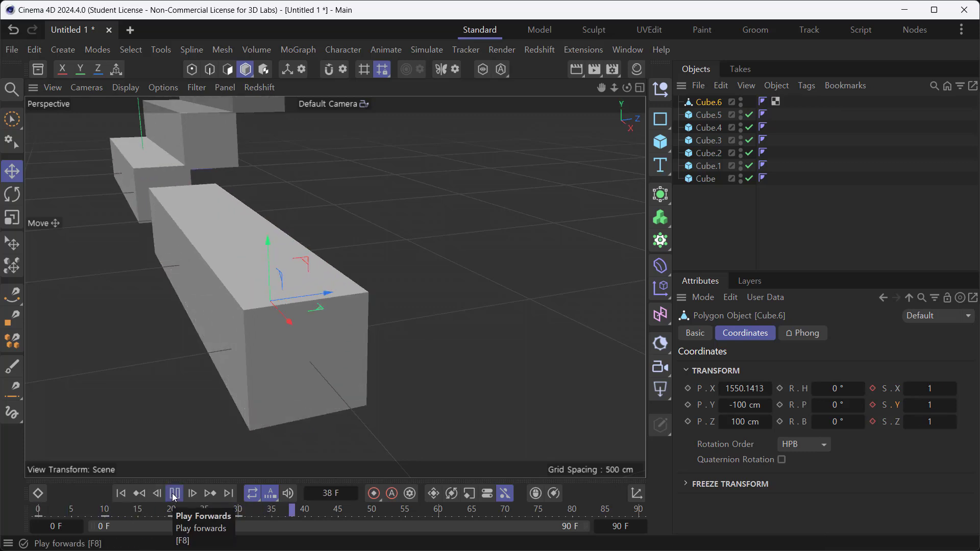
drag(979, 153, 681, 98)
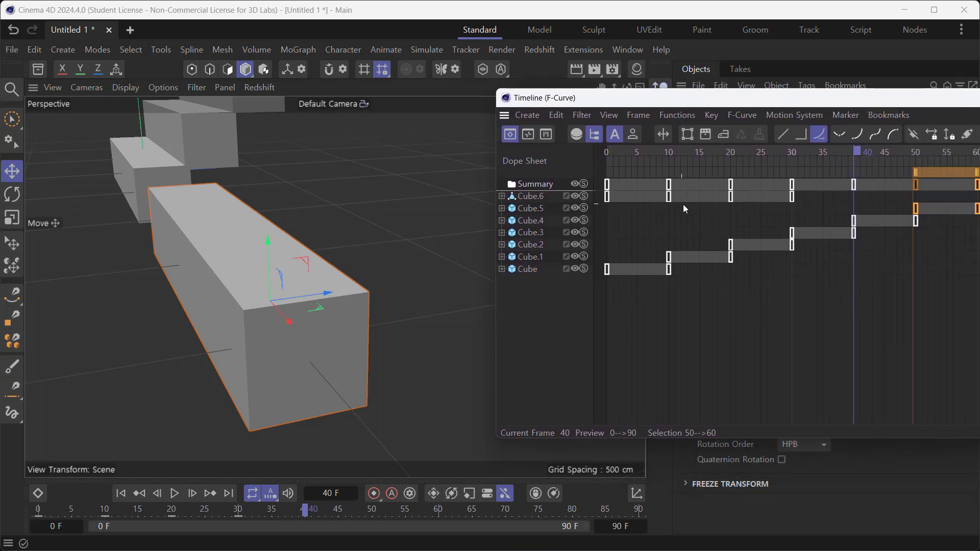
click(763, 336)
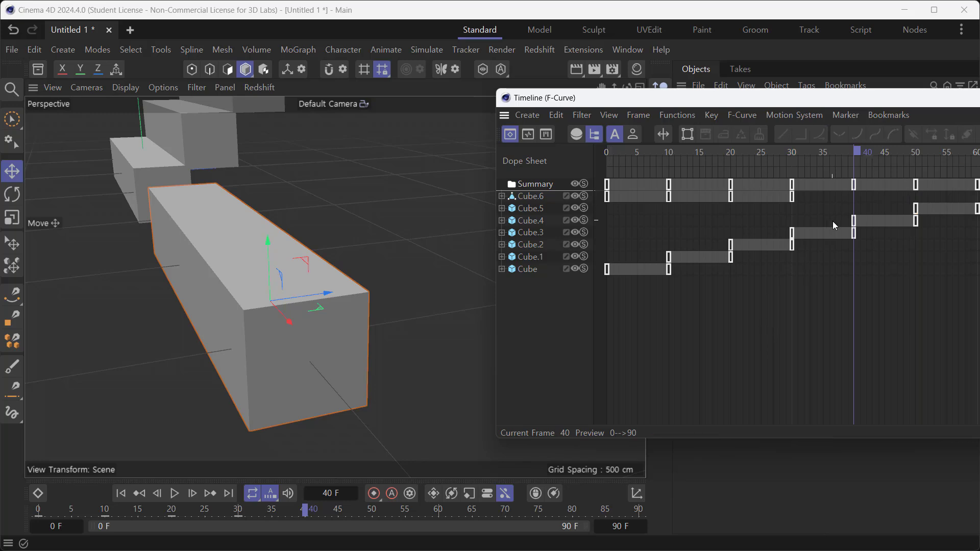
drag(536, 97, 965, 175)
- In the Right view at frame 71, copy the bar five times diagonally upward to form a second staircase, and check it in perspective
middle_click(432, 312)
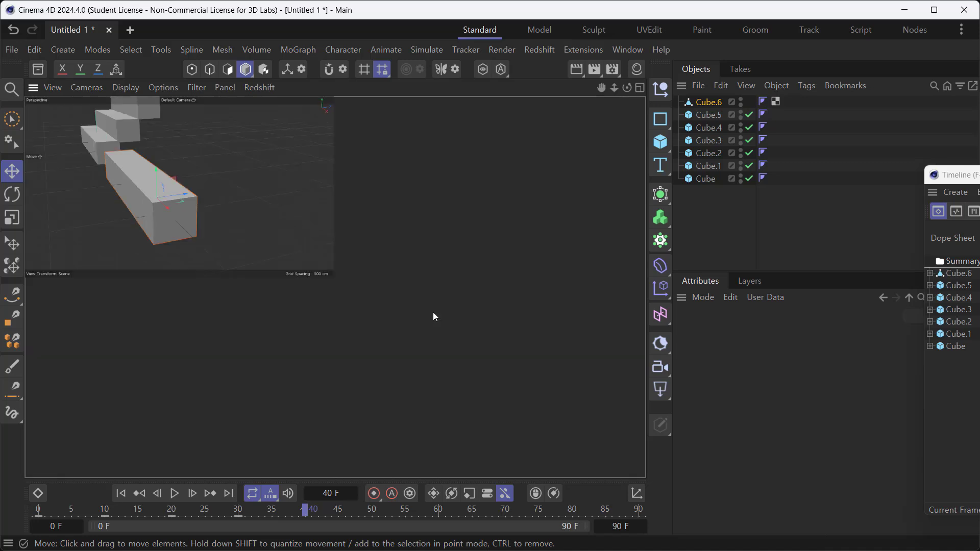
middle_click(222, 416)
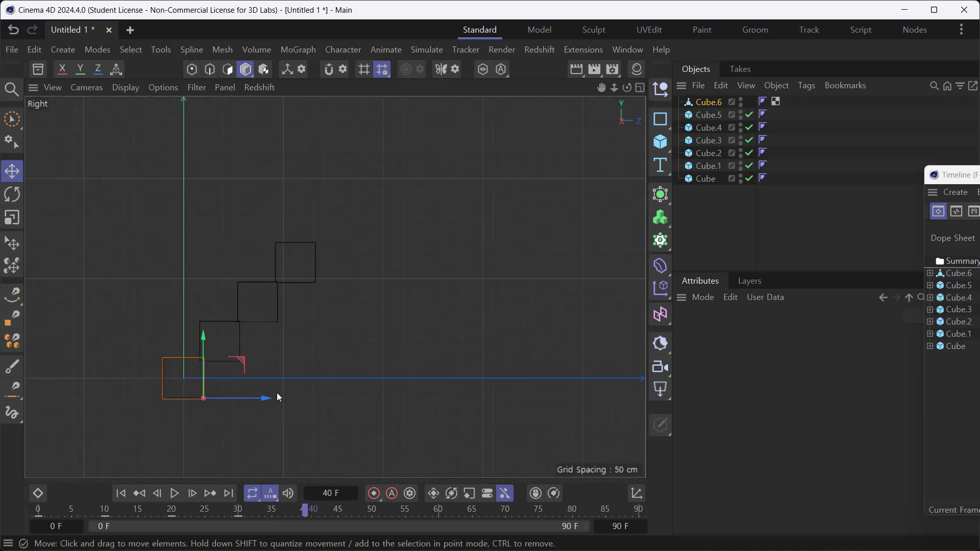
scroll(254, 391, up, 3)
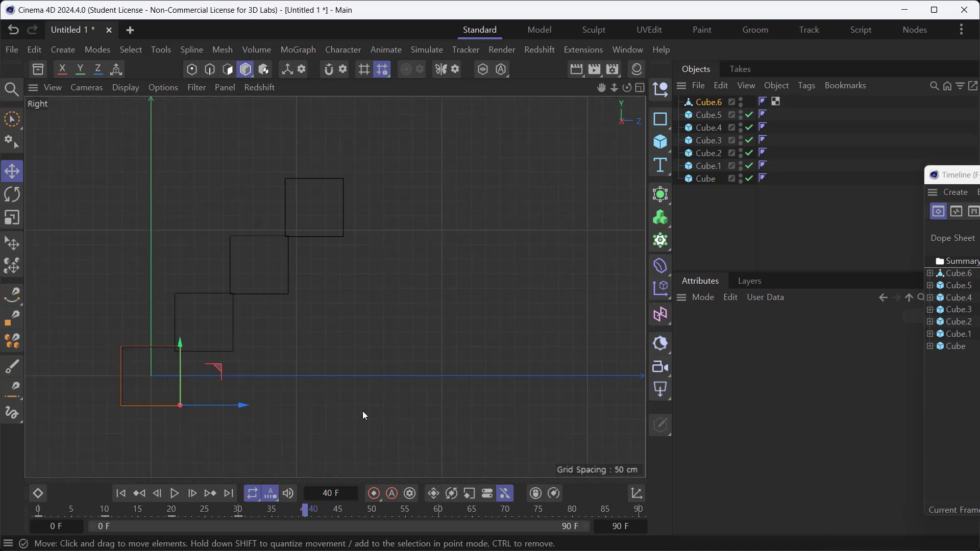
drag(310, 514, 514, 543)
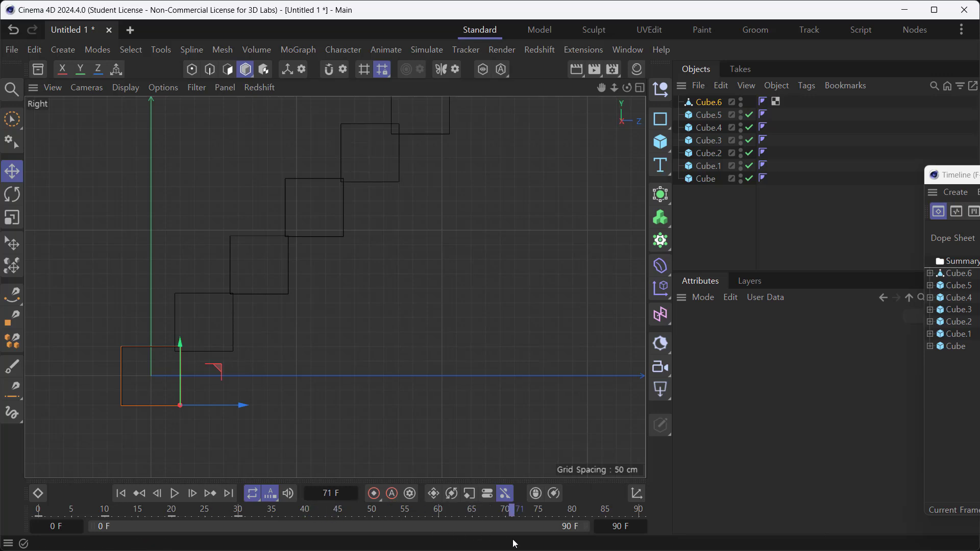
scroll(371, 329, down, 4)
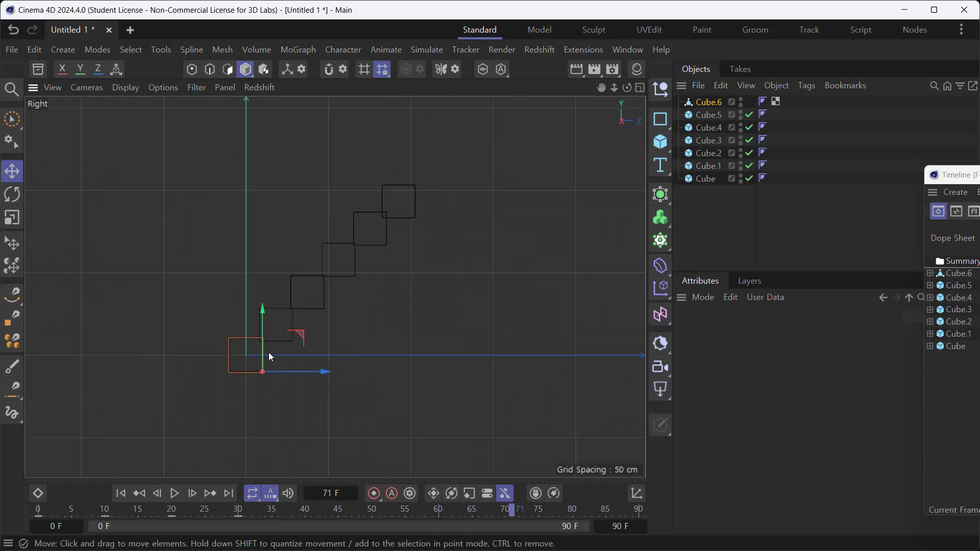
scroll(270, 355, up, 3)
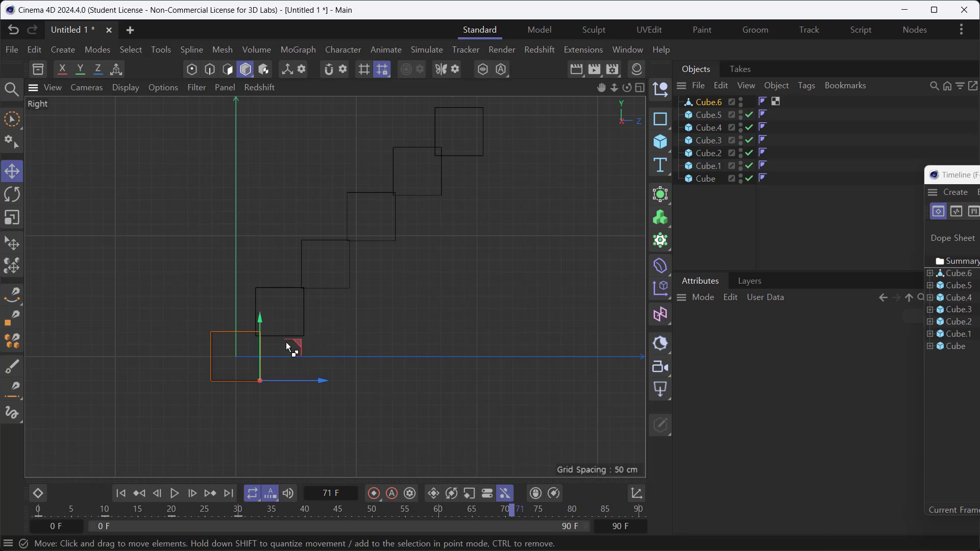
drag(295, 339, 521, 118)
middle_click(439, 290)
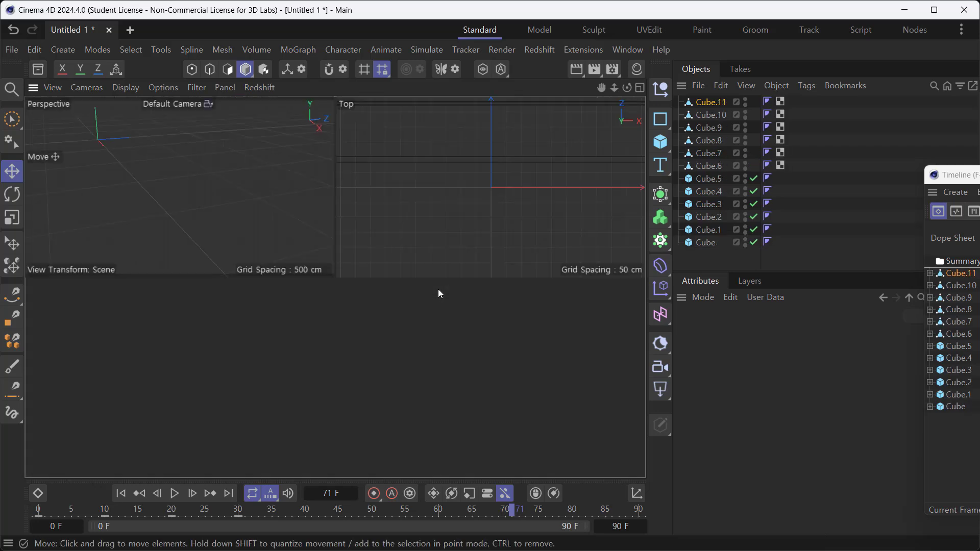
middle_click(270, 238)
scroll(391, 315, down, 5)
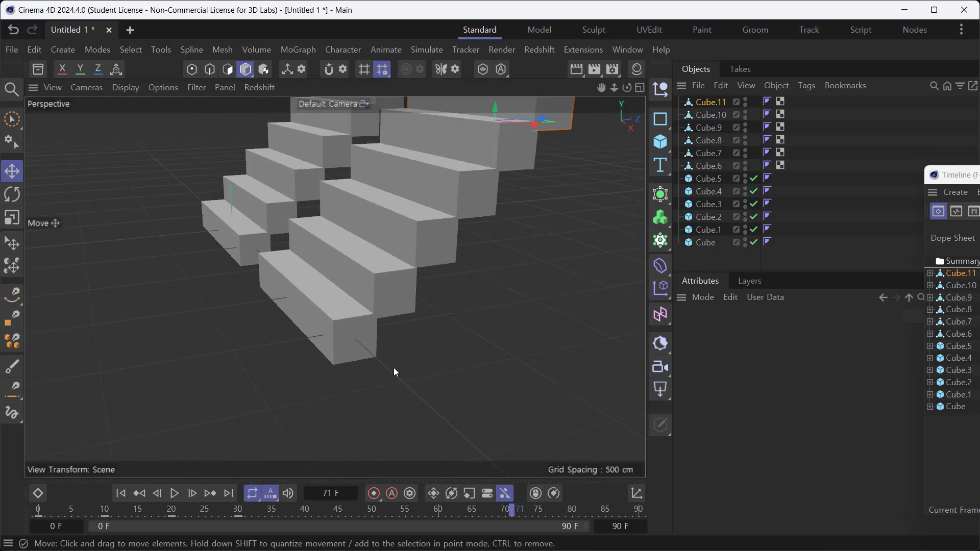
alt+drag(394, 368, 338, 371)
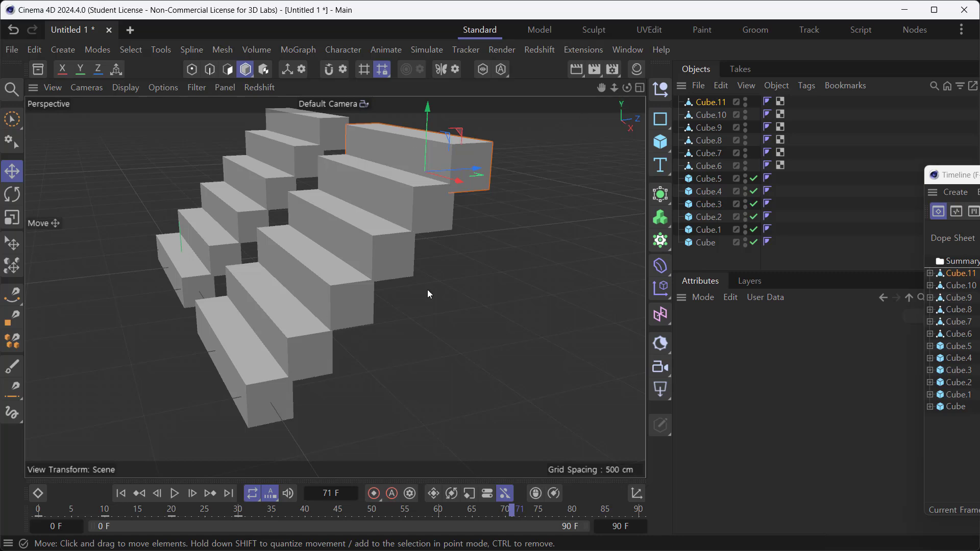
- In the dope sheet, compress all keys of Cube.6 through Cube.11 so they span frames 0 to 10
drag(959, 175, 546, 69)
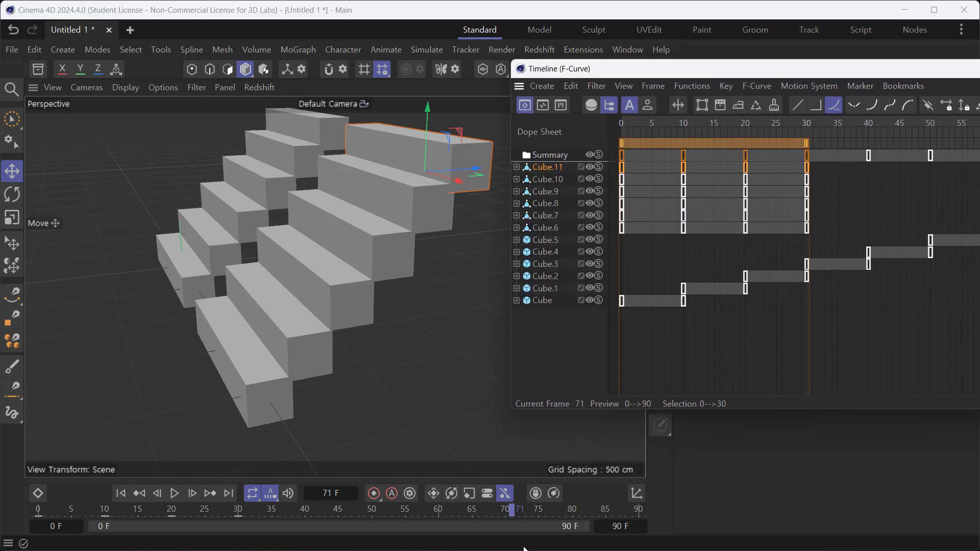
drag(513, 512, 238, 513)
drag(244, 548, 371, 546)
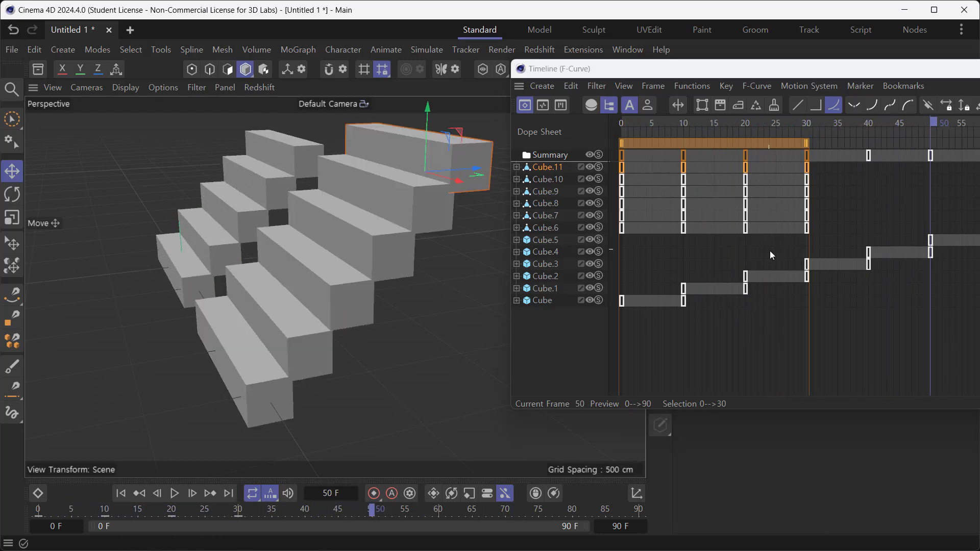
click(843, 182)
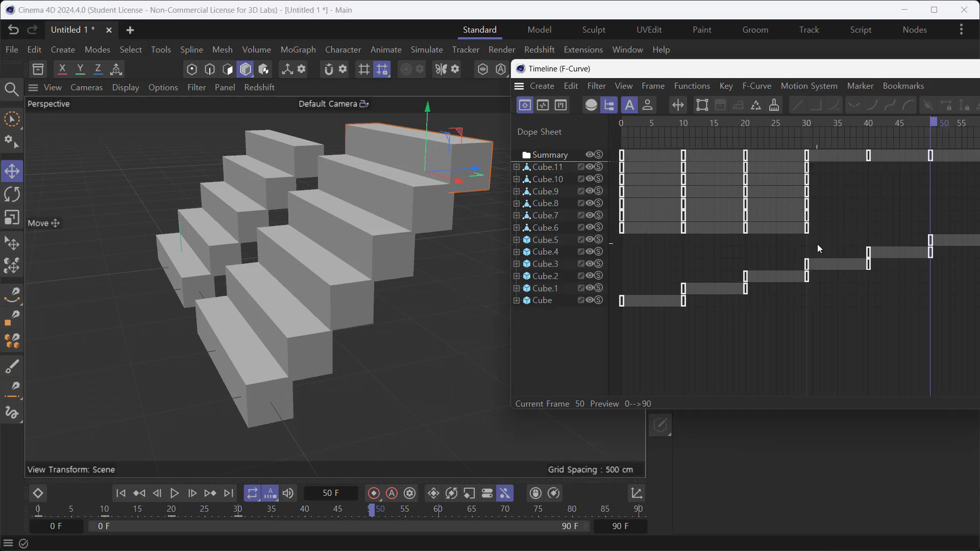
drag(816, 238, 619, 169)
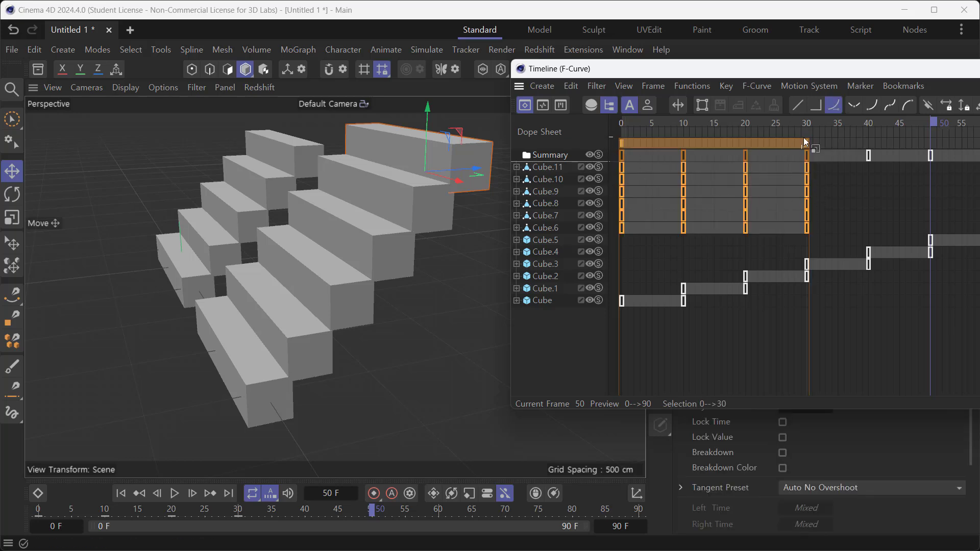
drag(808, 142, 686, 152)
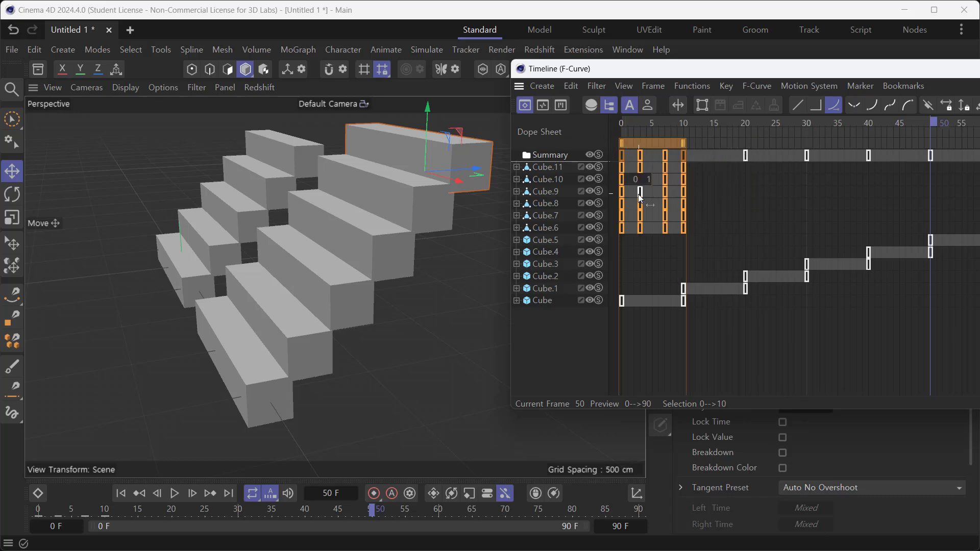
click(736, 240)
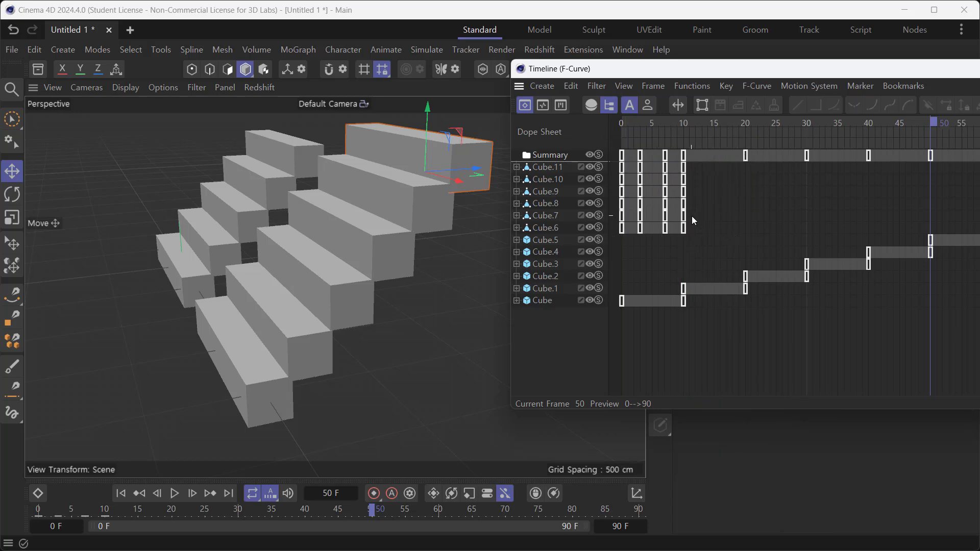
- Stagger the keys of Cube.7 through Cube.11 by 10 frames each, so Cube.7 starts at frame 10 and Cube.11 at frame 50
drag(692, 217, 716, 150)
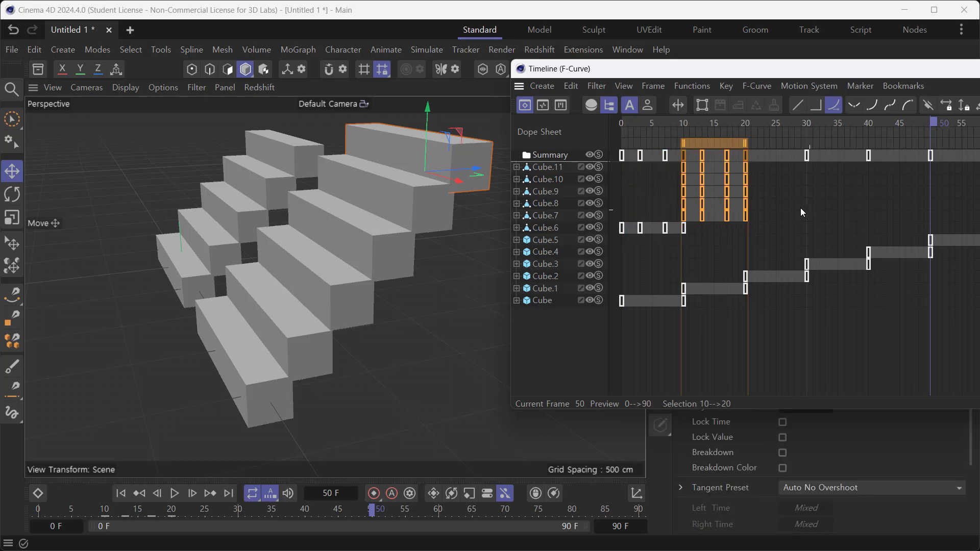
drag(762, 207, 779, 152)
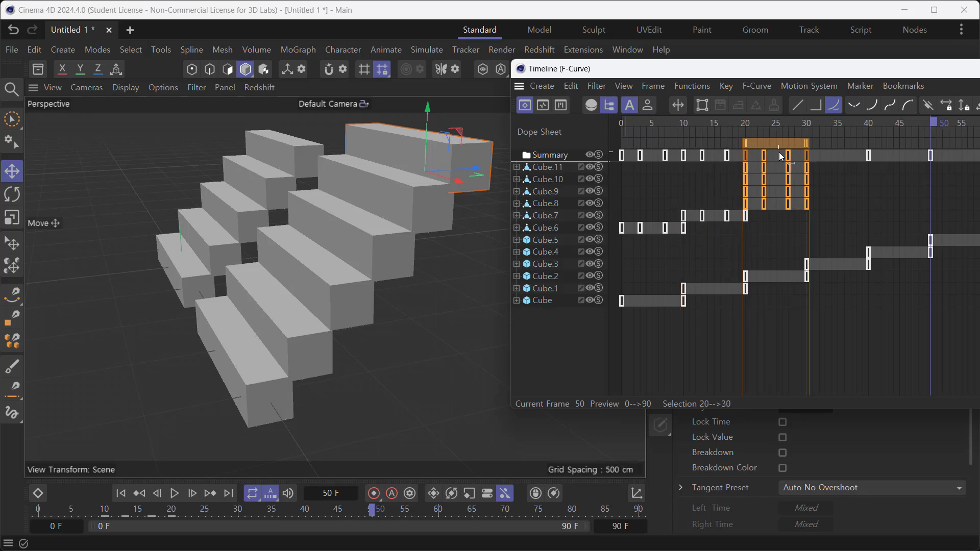
drag(814, 198, 833, 149)
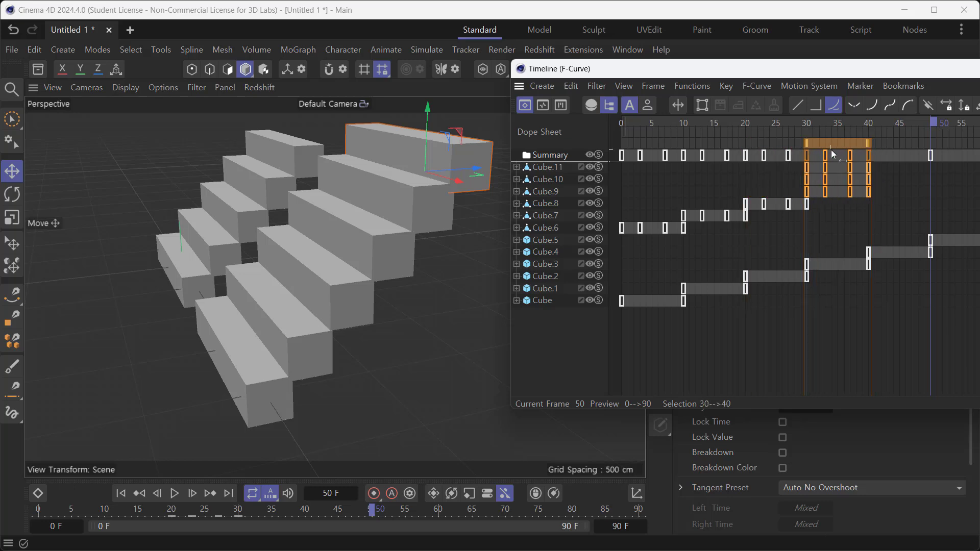
drag(876, 179, 898, 151)
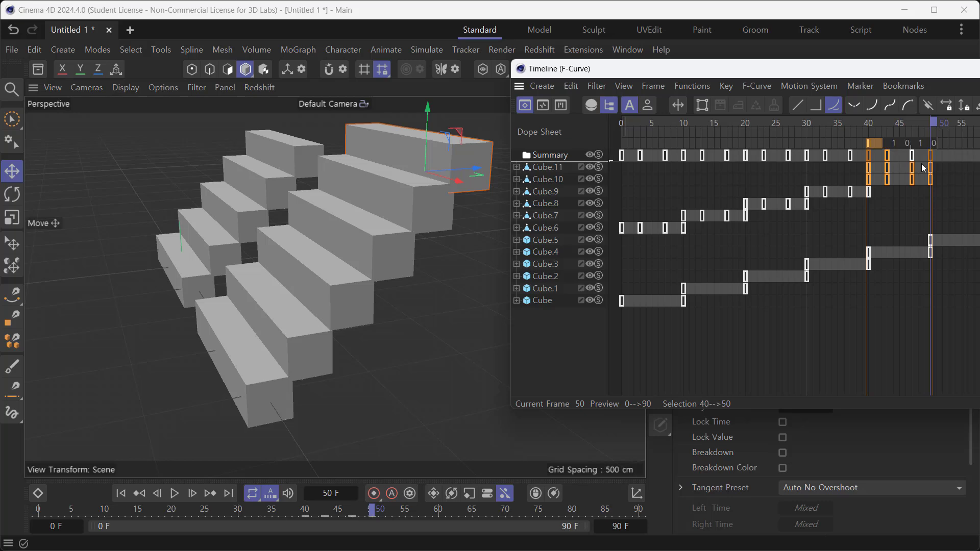
drag(947, 169, 964, 147)
drag(754, 72, 979, 96)
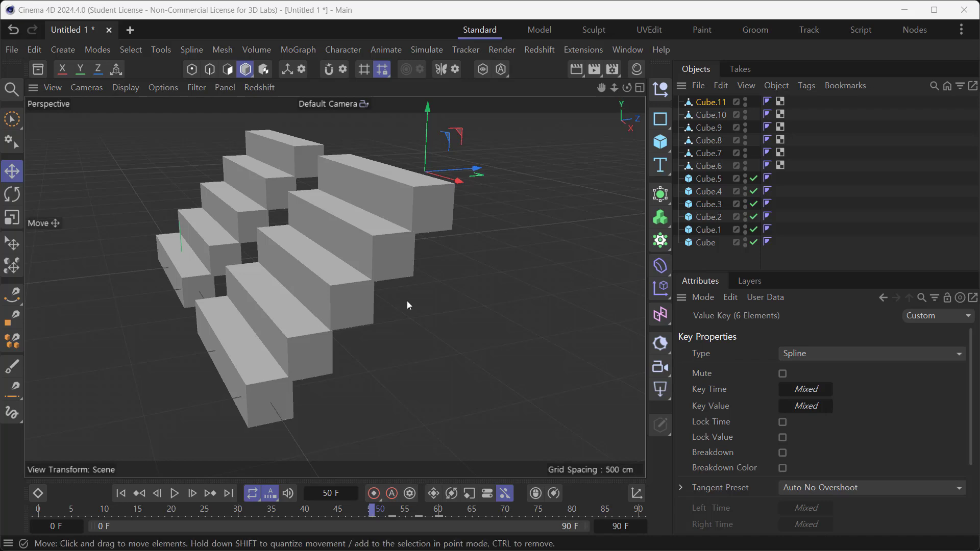
- Play both staircases' animations side by side and examine their staggered keys in the Timeline
scroll(308, 348, down, 2)
alt+drag(339, 387, 414, 279)
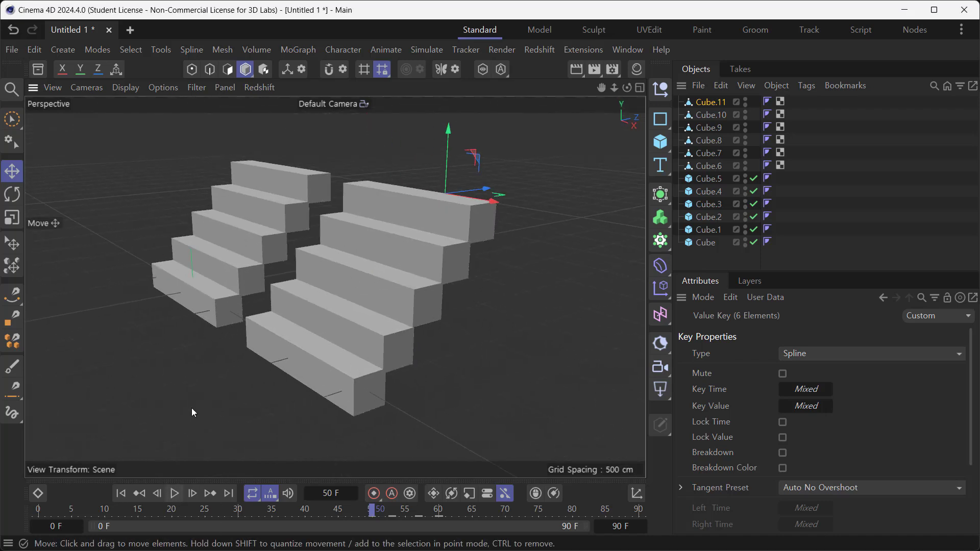
click(175, 493)
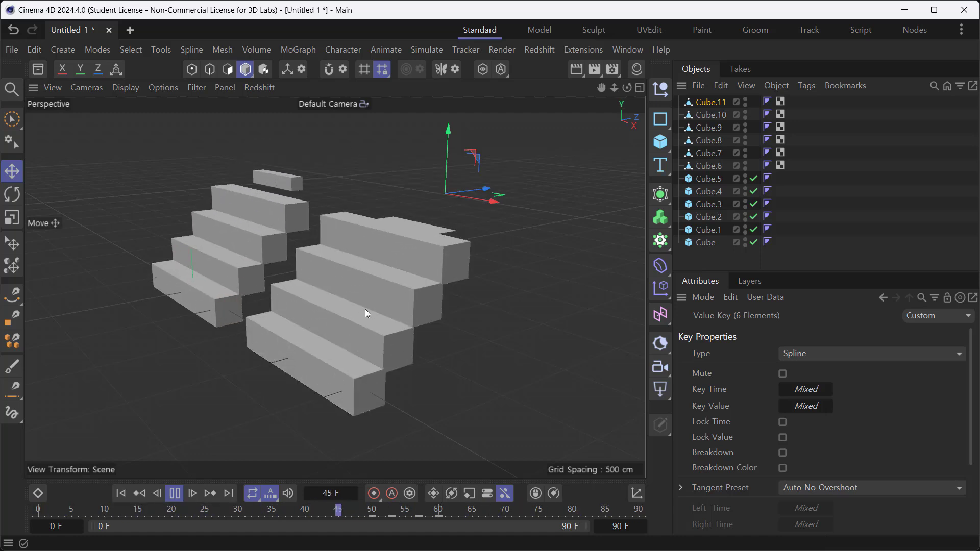
click(175, 494)
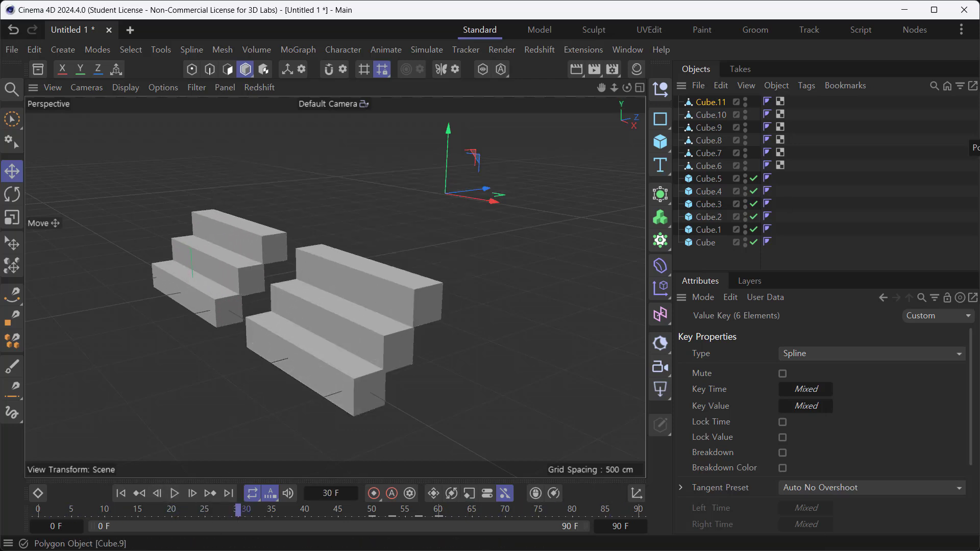
drag(979, 125, 527, 103)
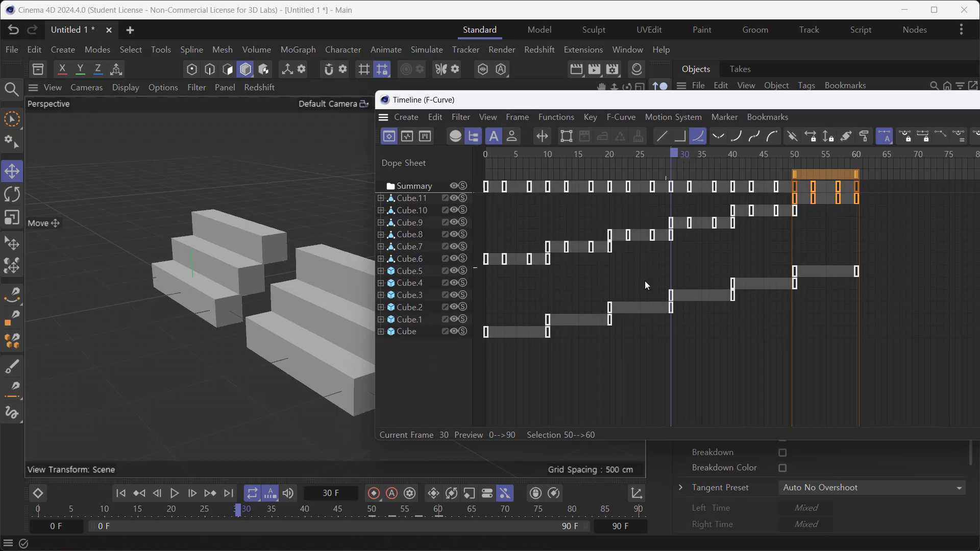
drag(562, 100, 515, 92)
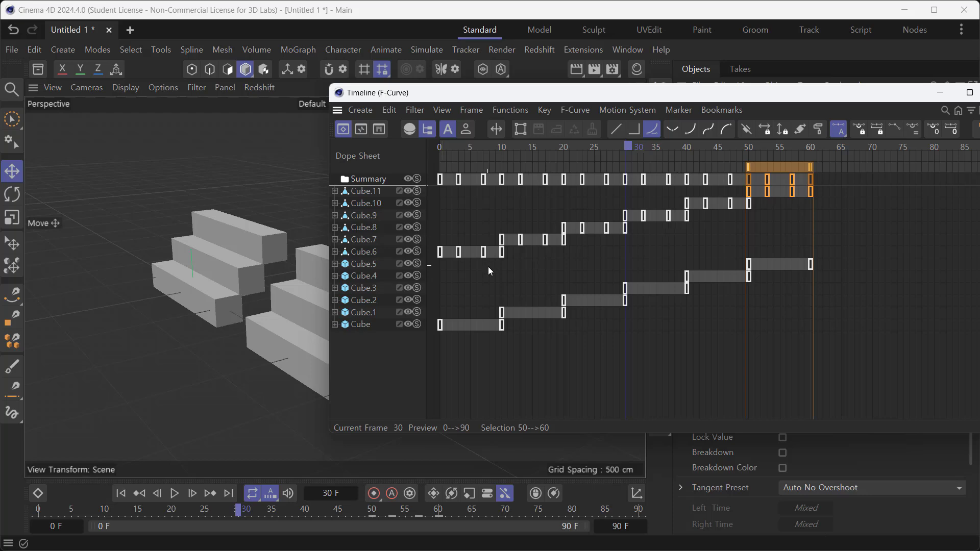
- Display the F-curves of Cube.6 through Cube.11 in the Timeline, and examine the curves of Cube.6 on their own
click(606, 278)
click(373, 252)
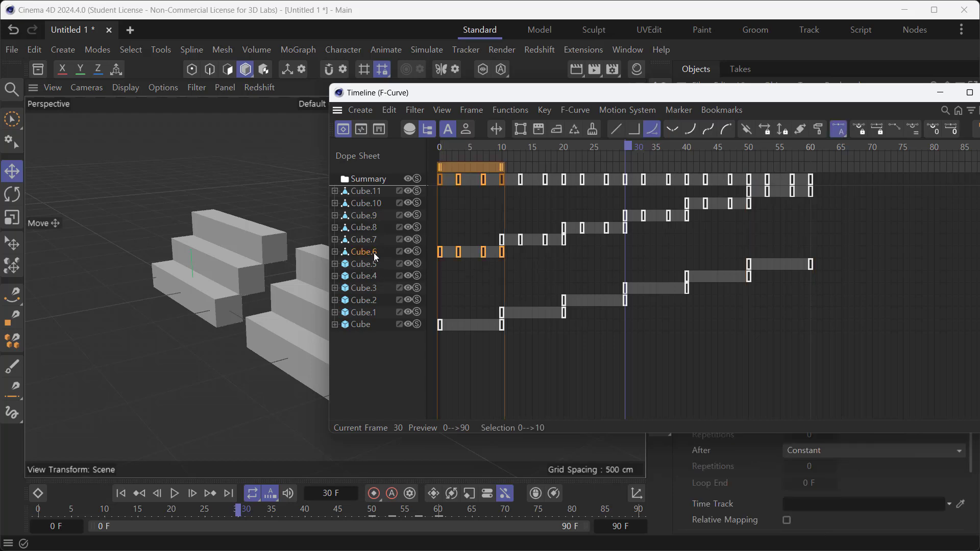
shift+click(366, 192)
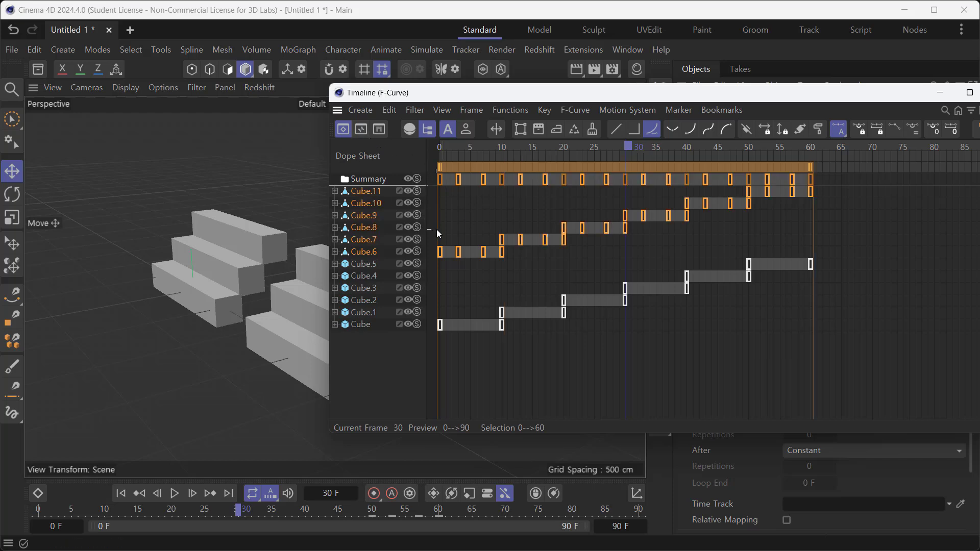
key(Tab)
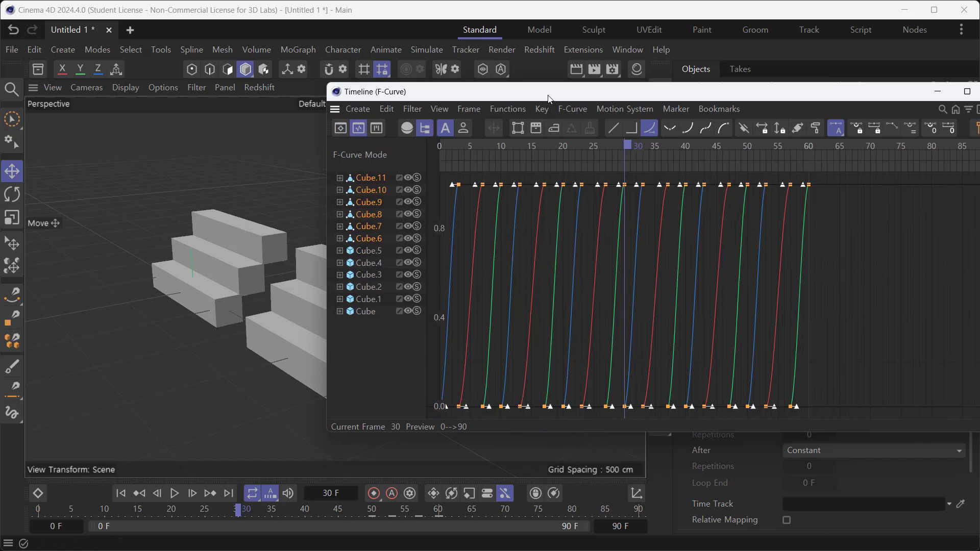
drag(548, 93, 448, 84)
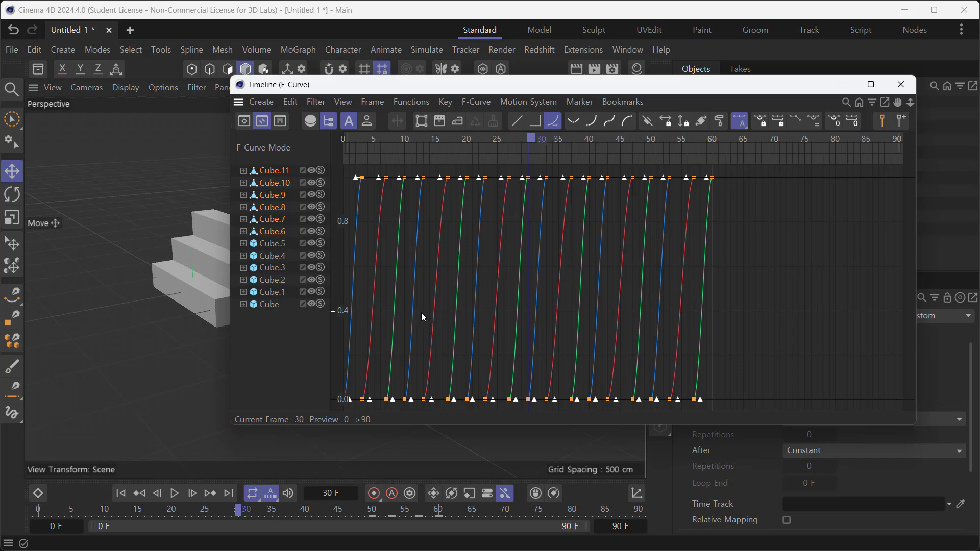
key(h)
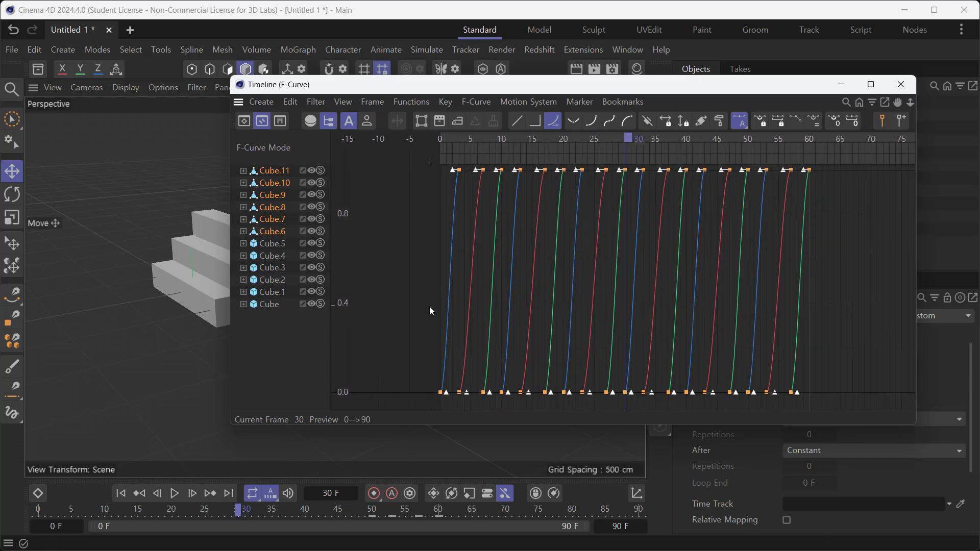
scroll(430, 306, up, 3)
scroll(454, 295, down, 12)
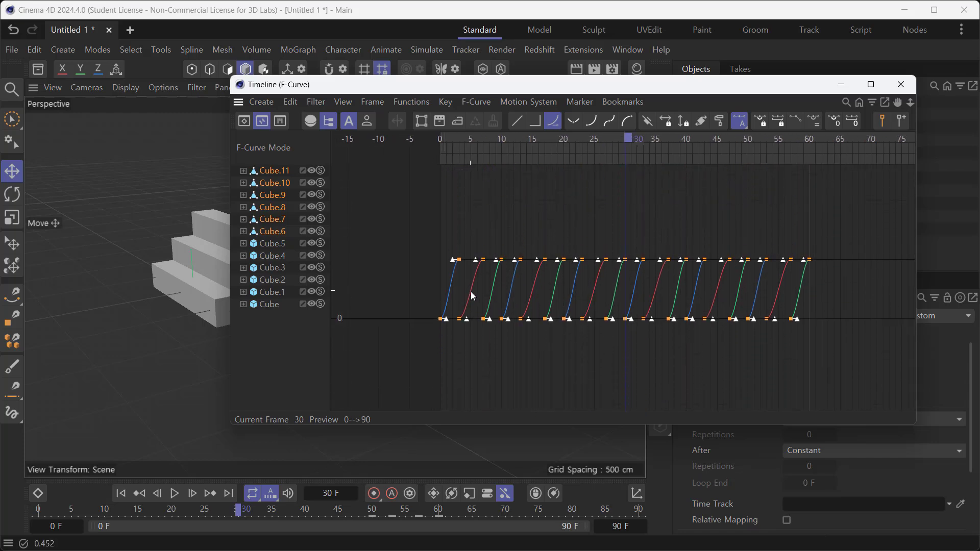
scroll(468, 280, up, 2)
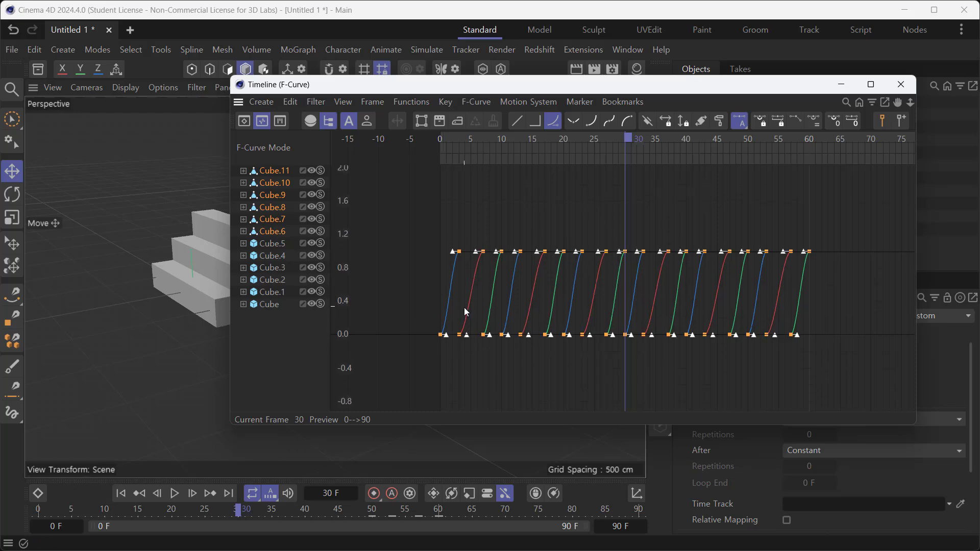
click(281, 234)
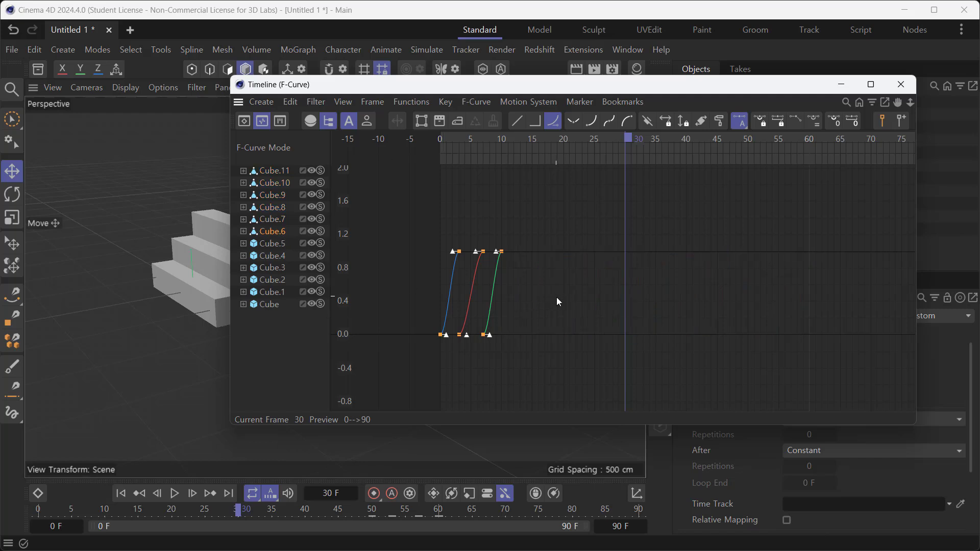
key(h)
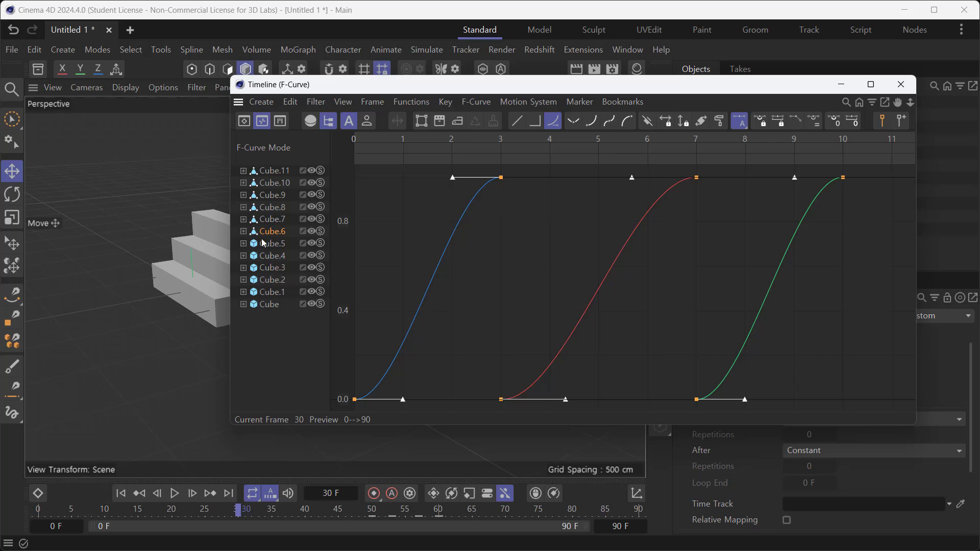
- Select the upper end keys of Cube.6 through Cube.11 and pull their incoming tangents straight down, with a left time of 0 F
shift+click(271, 174)
key(h)
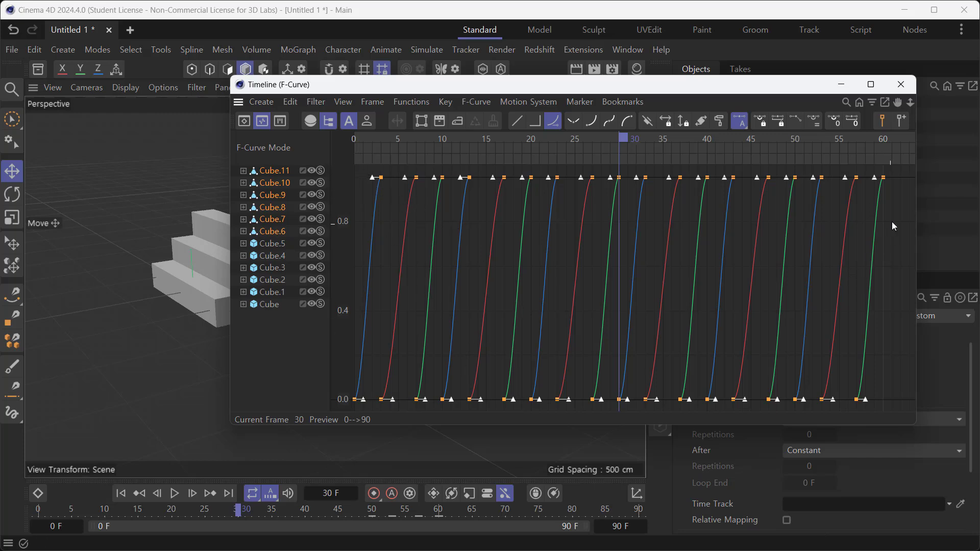
drag(893, 222, 352, 162)
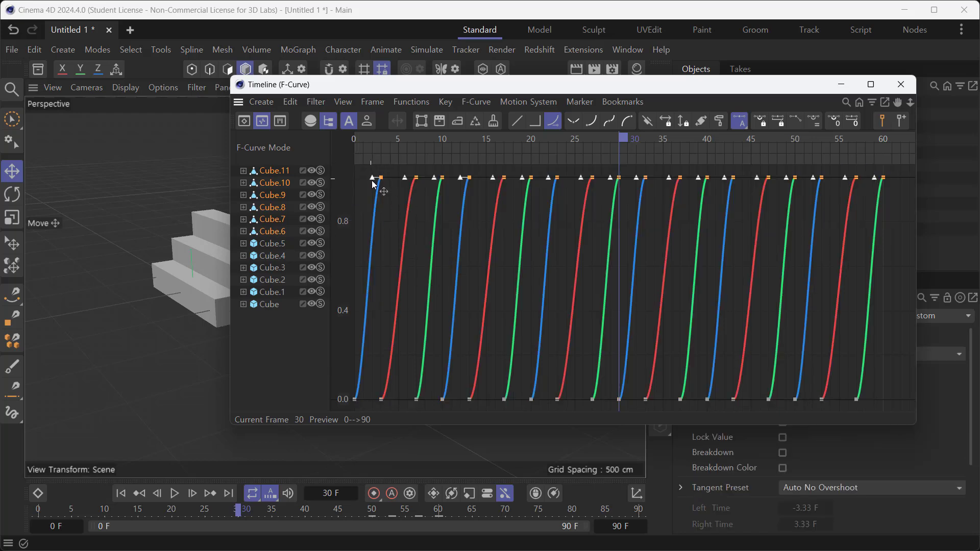
drag(373, 180, 386, 208)
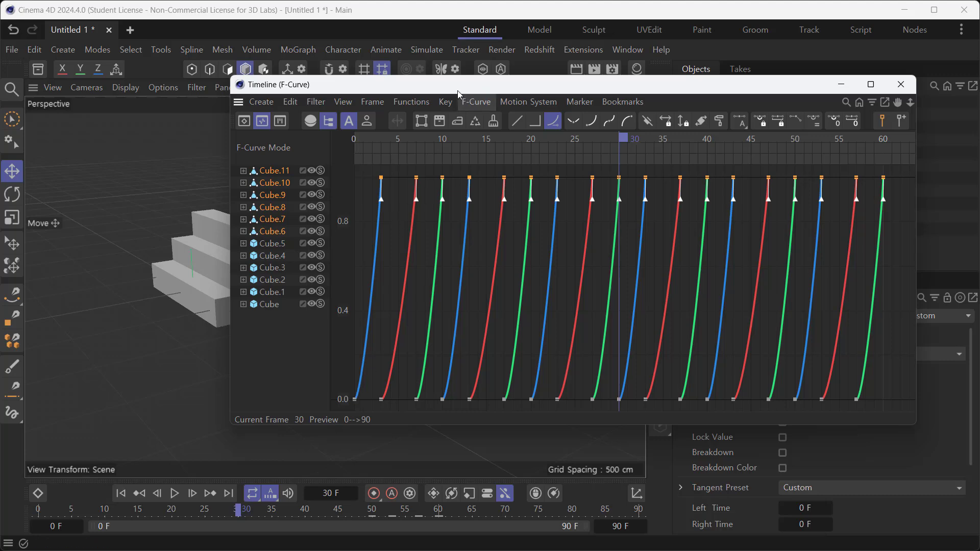
- Play both staircases from frame 0 to examine the growth with the reshaped curves
drag(457, 91, 979, 290)
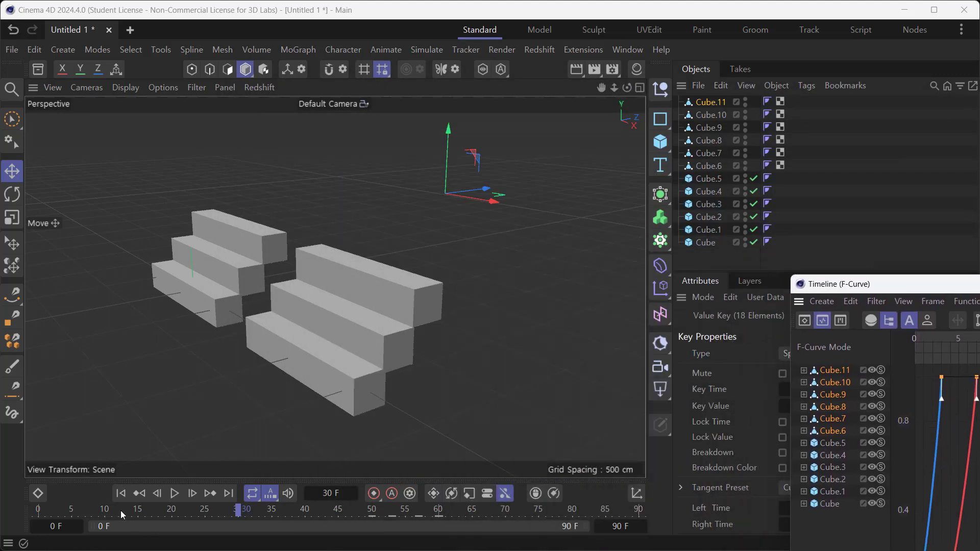
click(121, 493)
click(175, 494)
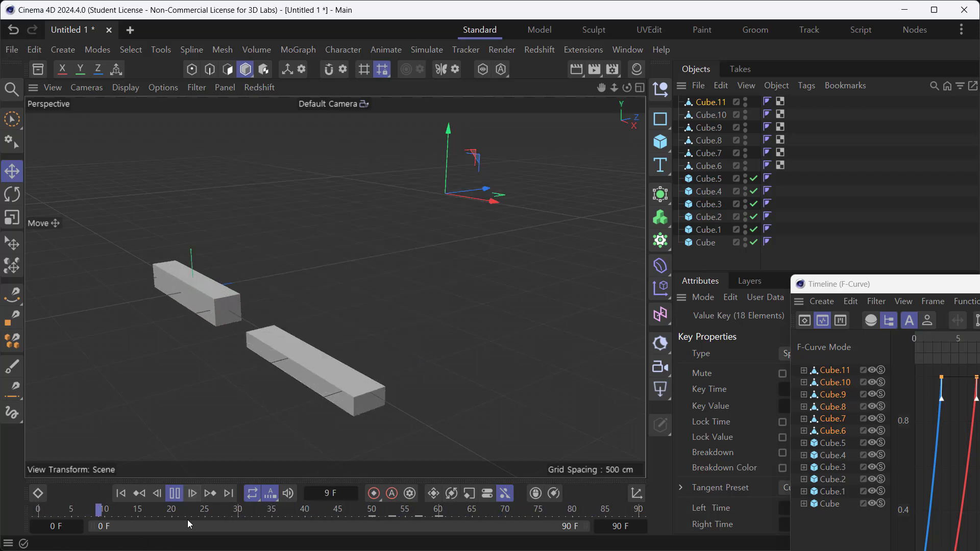
click(174, 493)
- Show the keys in the dope sheet and scrub between frames 15 and 28 to compare how the two staircases grow
drag(891, 289, 511, 115)
click(427, 142)
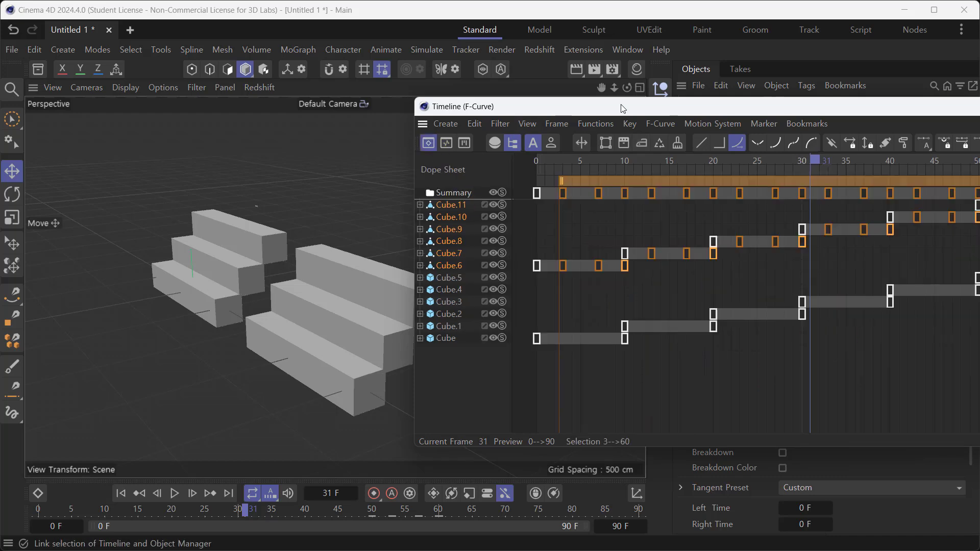
drag(623, 108, 542, 98)
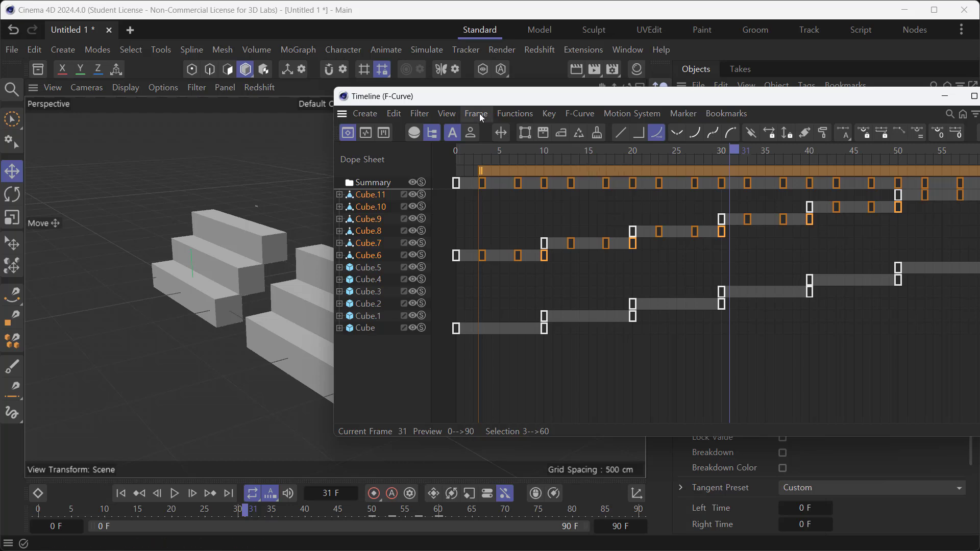
drag(479, 96, 650, 96)
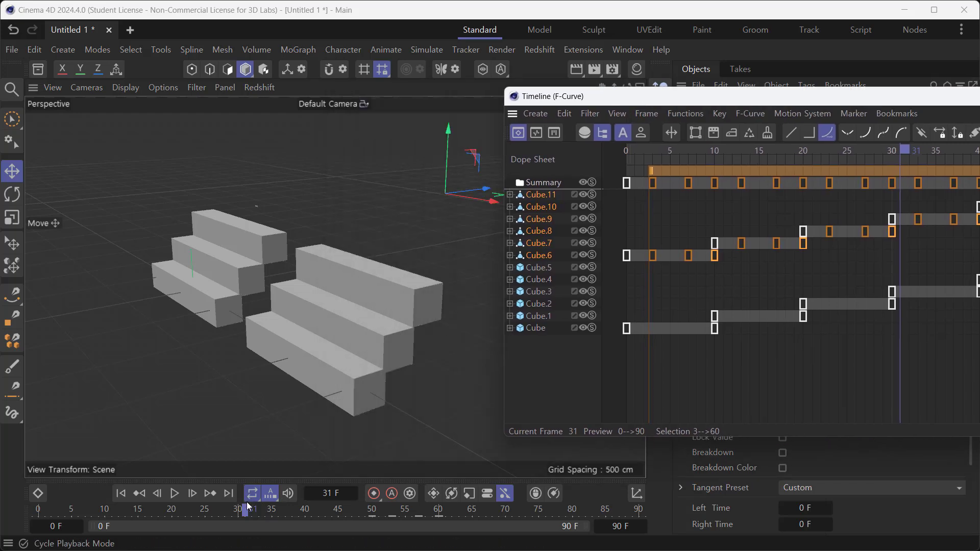
drag(246, 511, 139, 529)
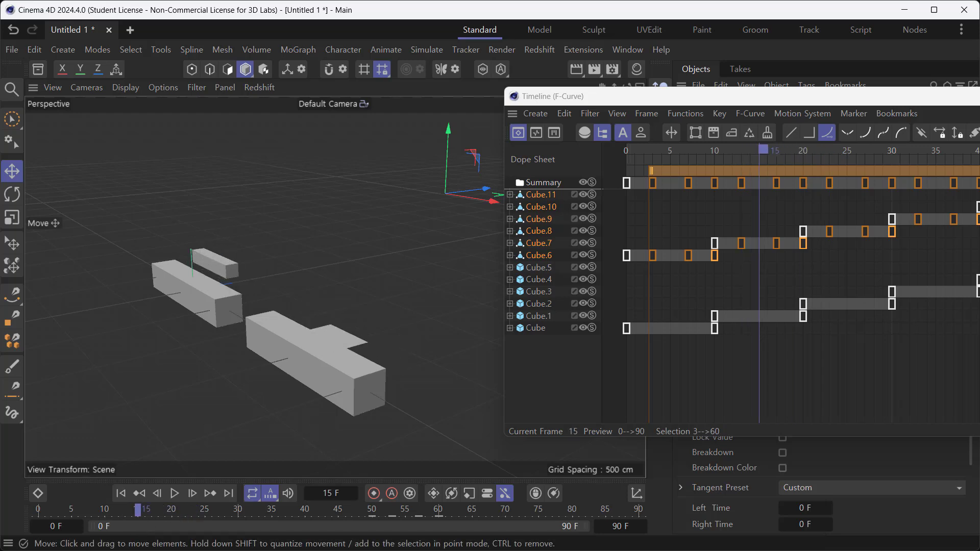
drag(146, 513, 225, 511)
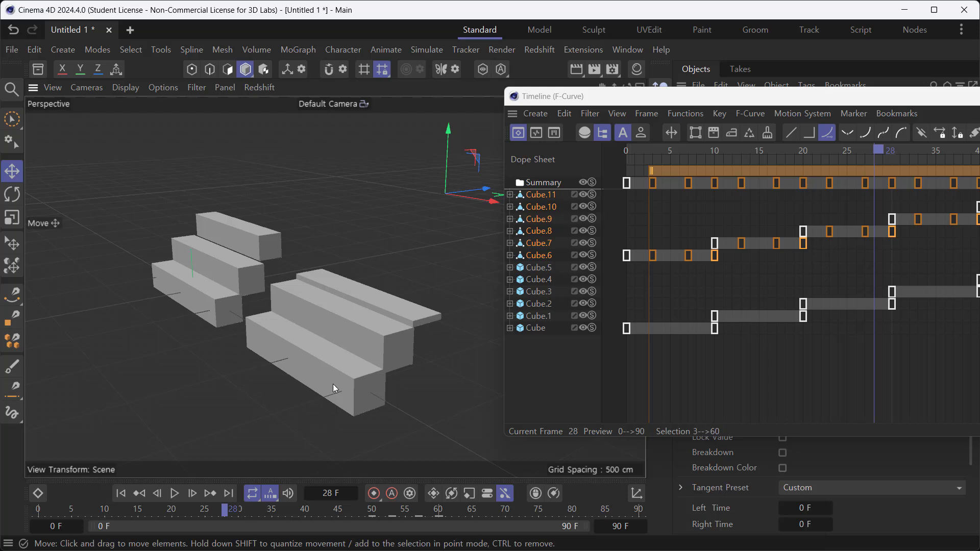
- Select the lowest bar of the second staircase and examine its F-curves beside the model
click(359, 374)
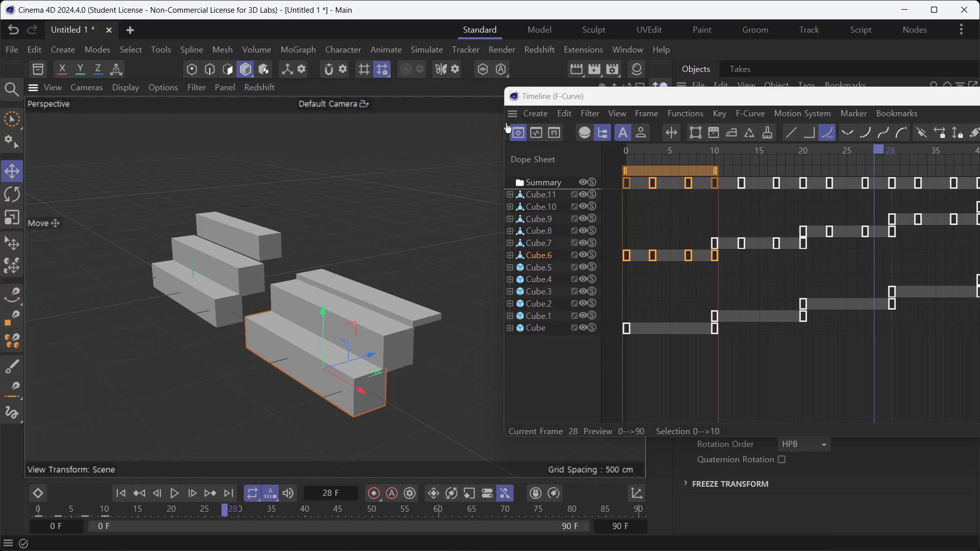
click(536, 133)
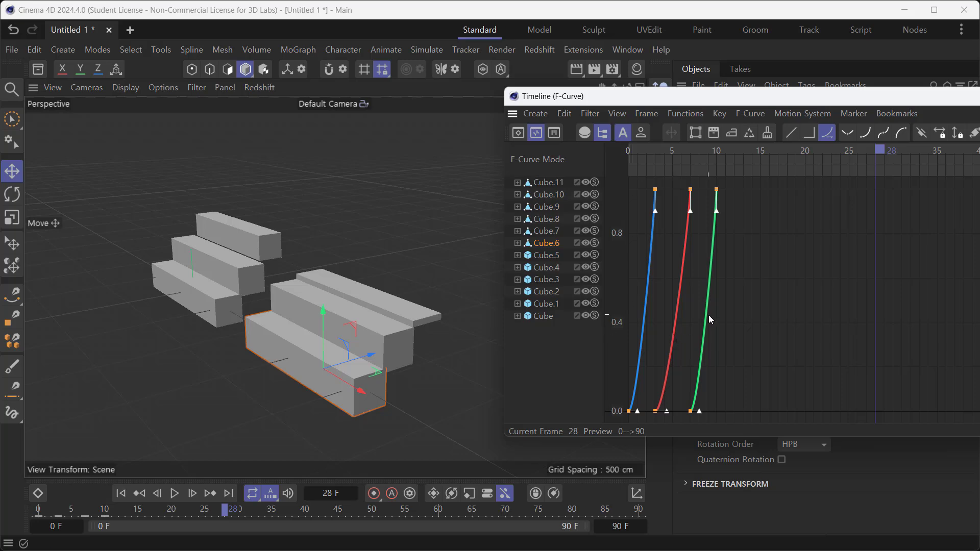
drag(853, 102, 808, 100)
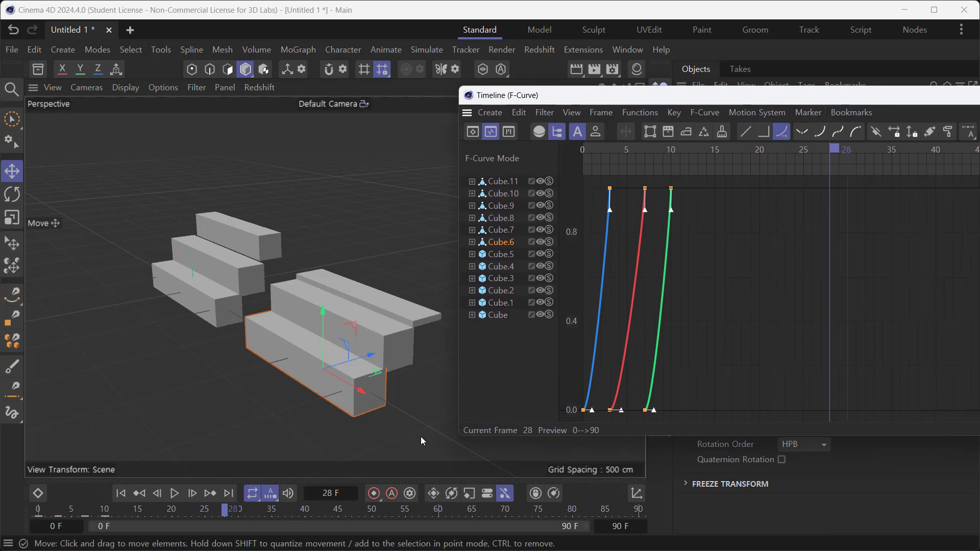